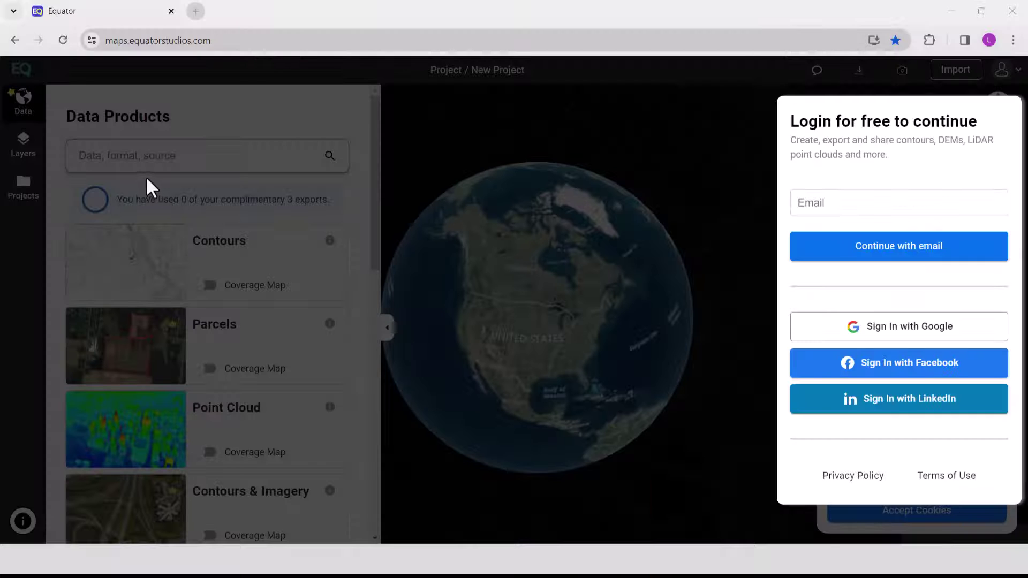
Step: Sign in to Equator with Google and fly the map to Parsons Channel, BC
{"action": "left_click", "coordinate": [886, 330]}
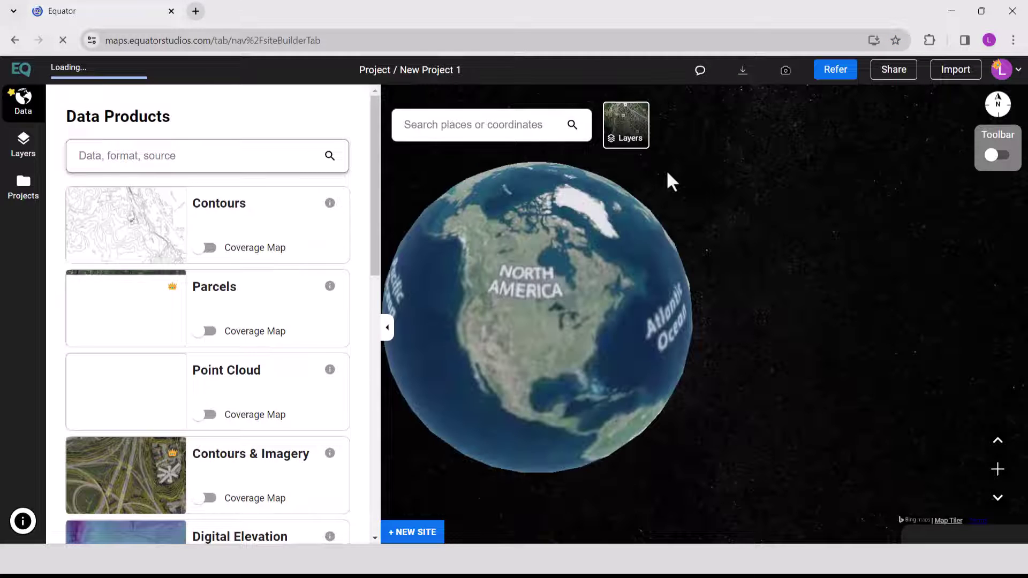
{"action": "left_click", "coordinate": [470, 125]}
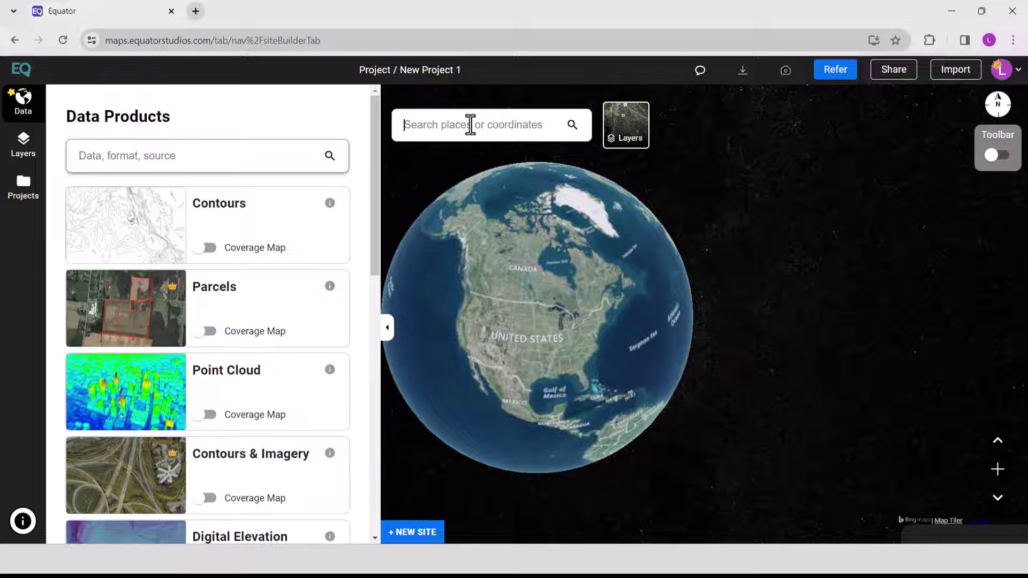
{"action": "type", "text": "Parsons Channe"}
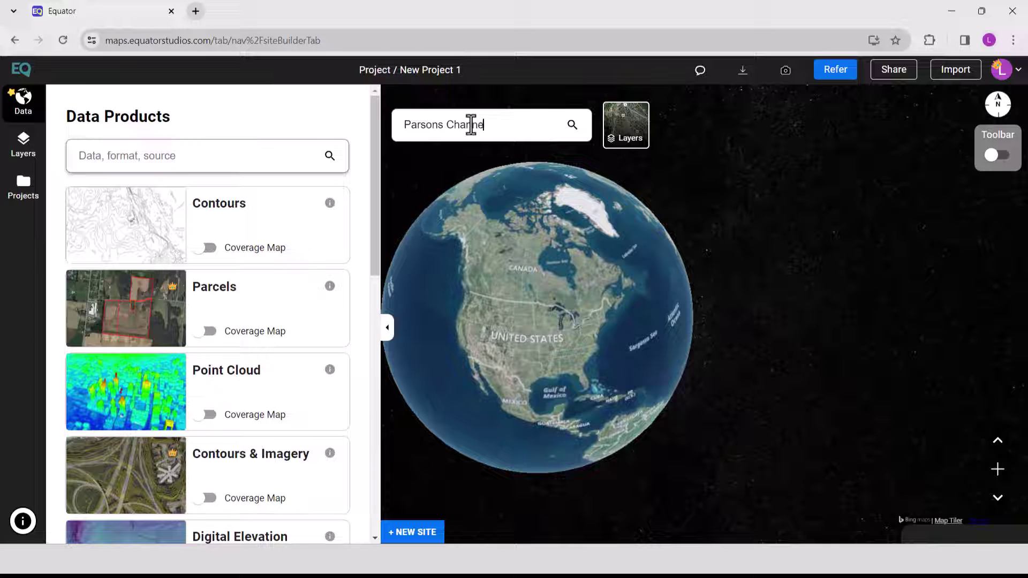
{"action": "type", "text": "l, BC"}
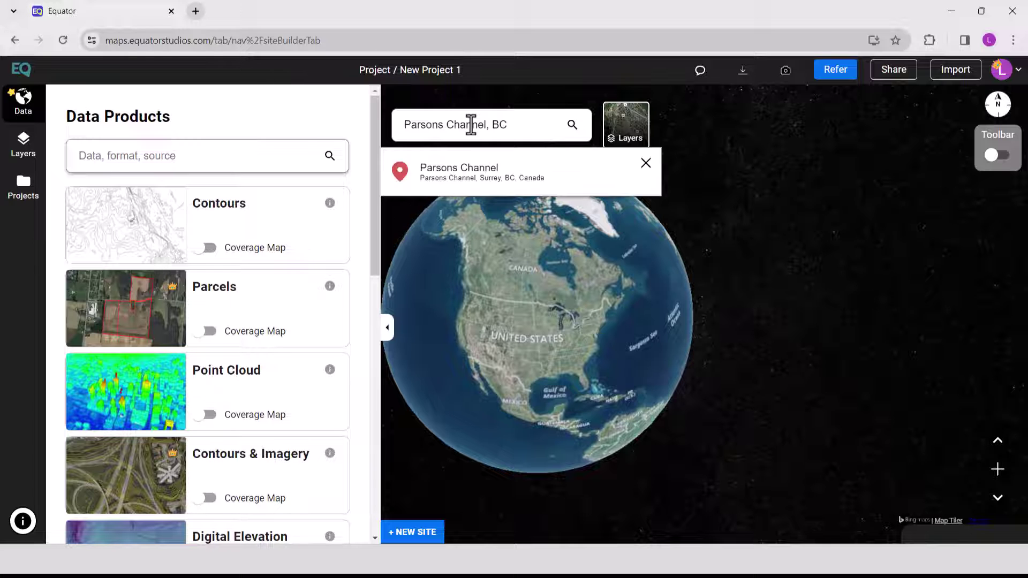
{"action": "left_click", "coordinate": [510, 178]}
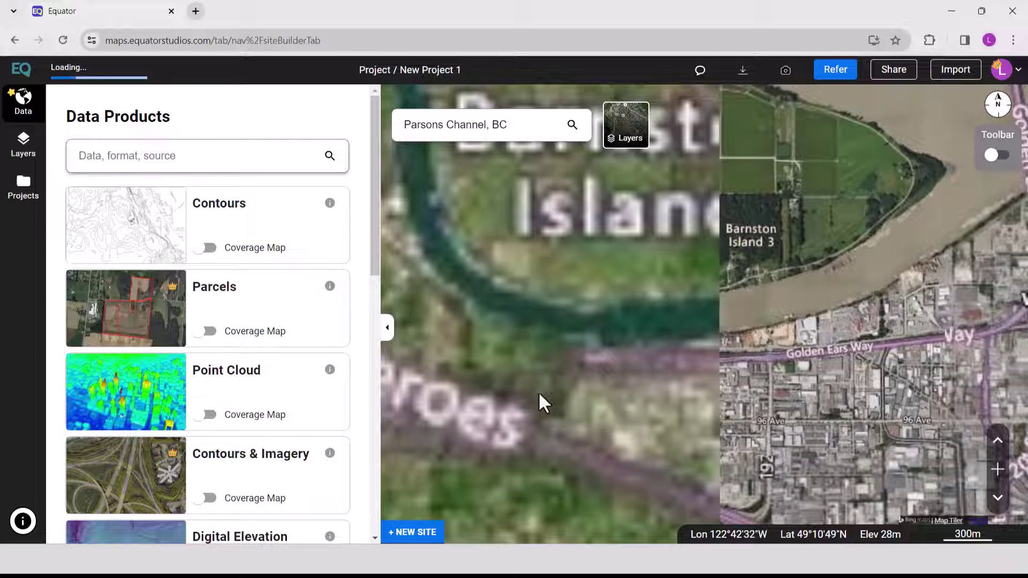
Step: Create a site 'Surrey, BC (Parsons Channel)' framing the riverside industrial area in its 17:11 boundary
{"action": "left_click", "coordinate": [423, 533]}
{"action": "left_click_drag", "start_coordinate": [662, 413], "coordinate": [688, 309]}
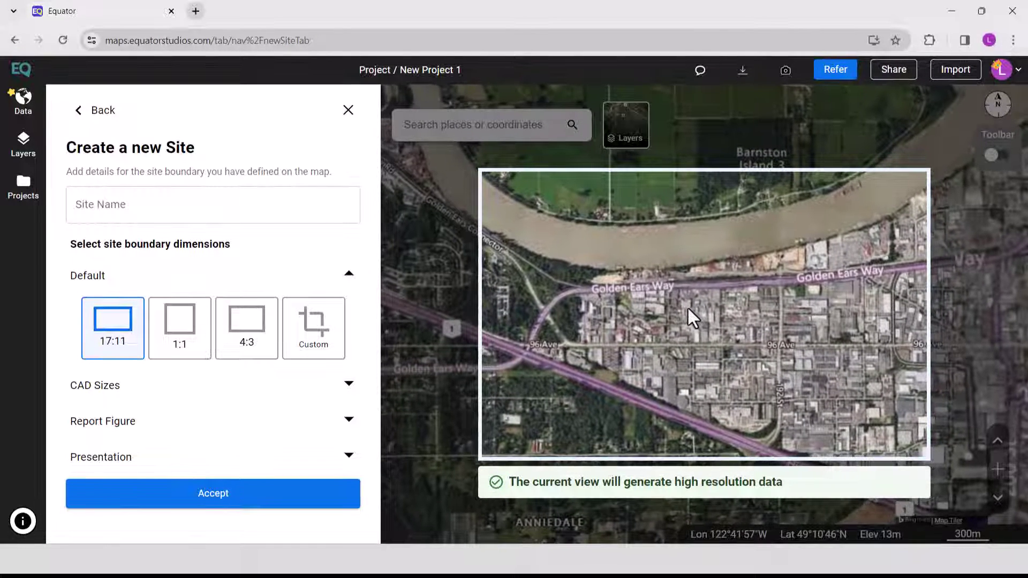
{"action": "left_click", "coordinate": [141, 200]}
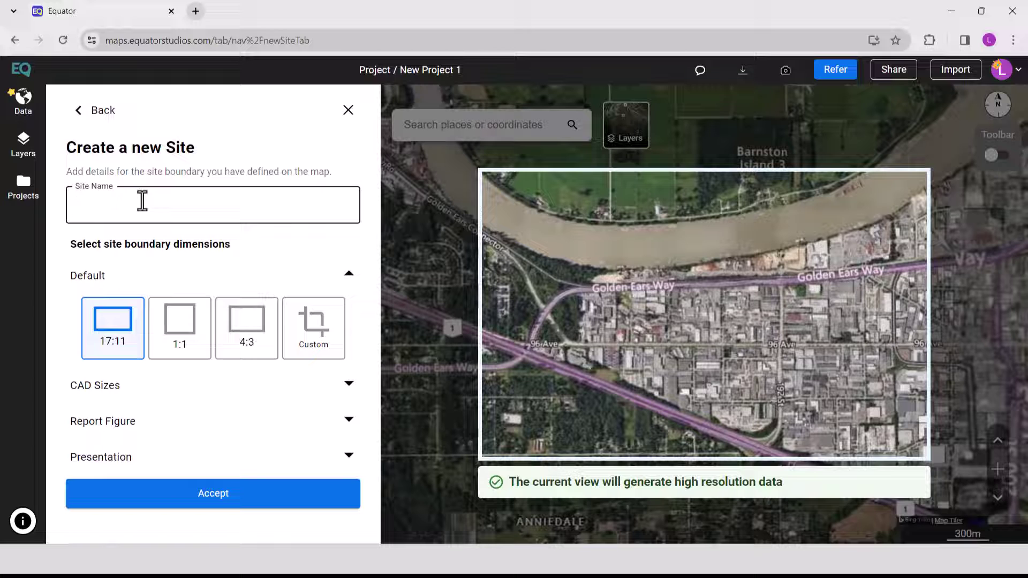
{"action": "type", "text": "Surrey, BC (Parsons Channel"}
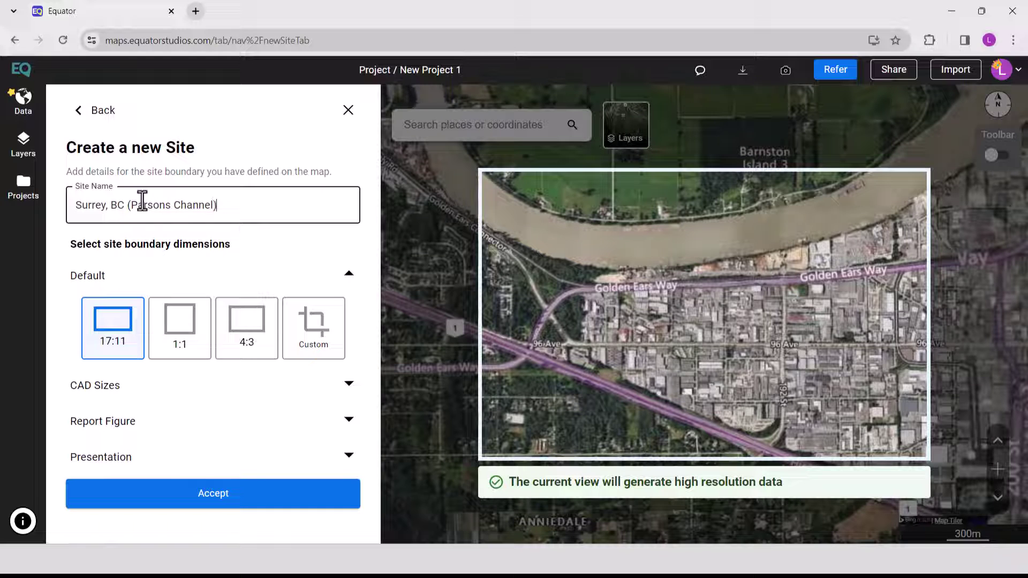
{"action": "left_click", "coordinate": [129, 496]}
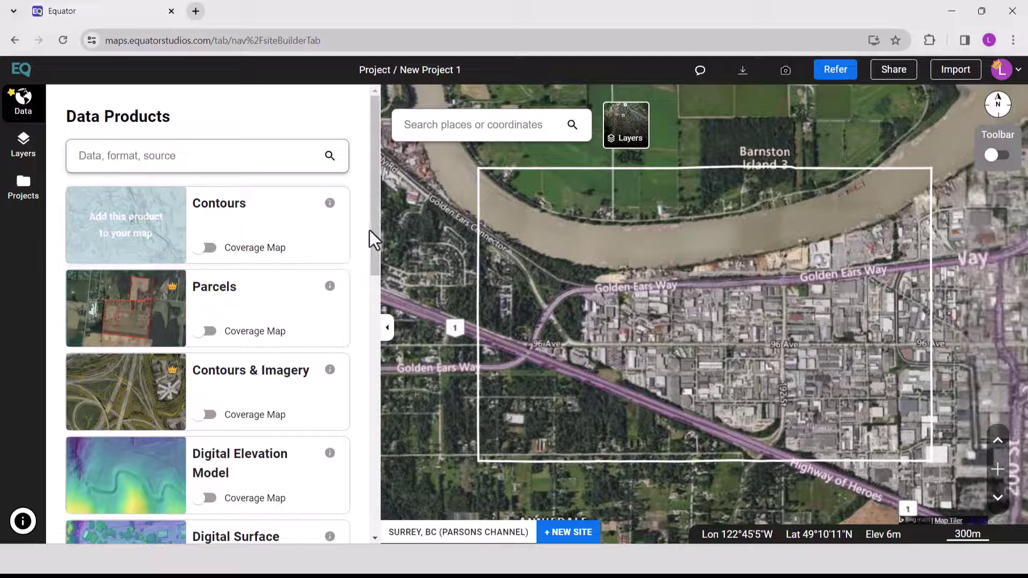
Step: Generate an Orthoimagery data product for the Surrey site
{"action": "left_click_drag", "start_coordinate": [374, 225], "coordinate": [372, 425]}
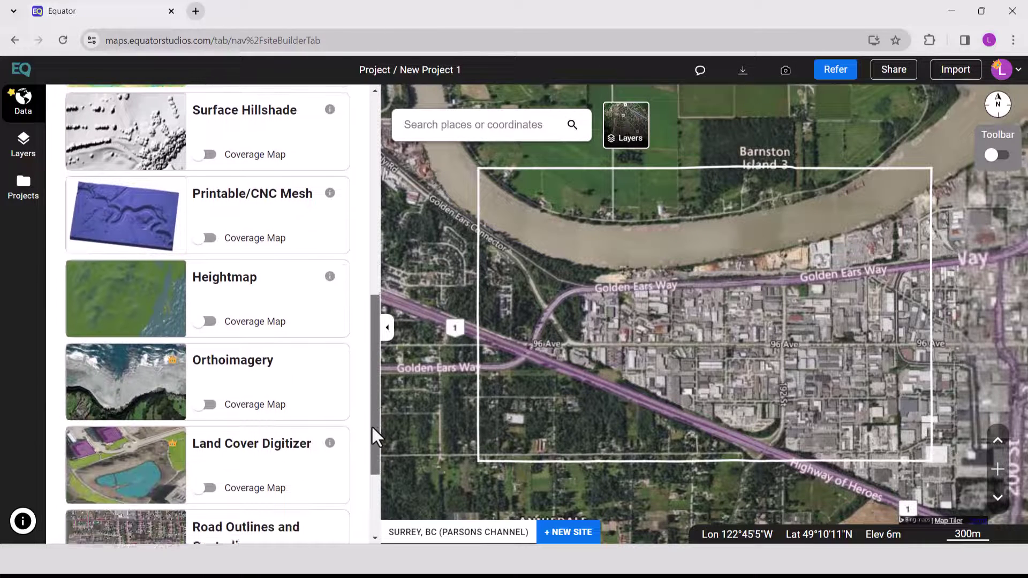
{"action": "left_click", "coordinate": [128, 378]}
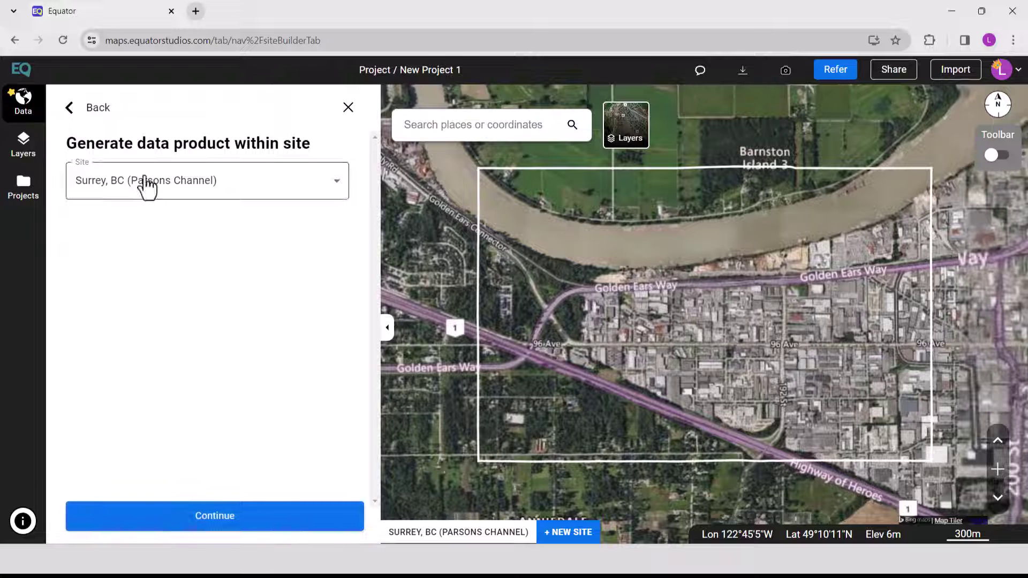
{"action": "left_click", "coordinate": [141, 525]}
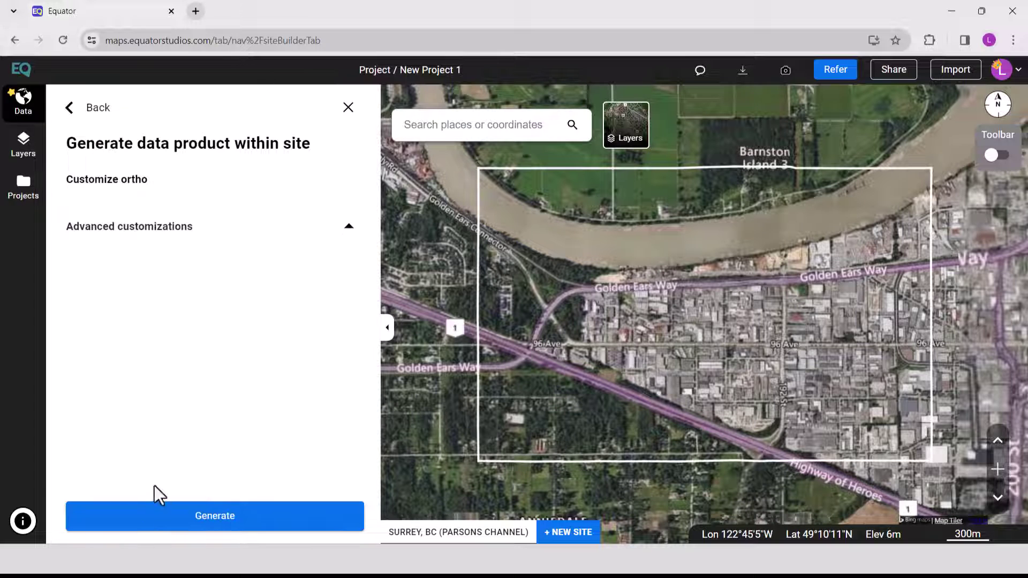
{"action": "left_click", "coordinate": [166, 521]}
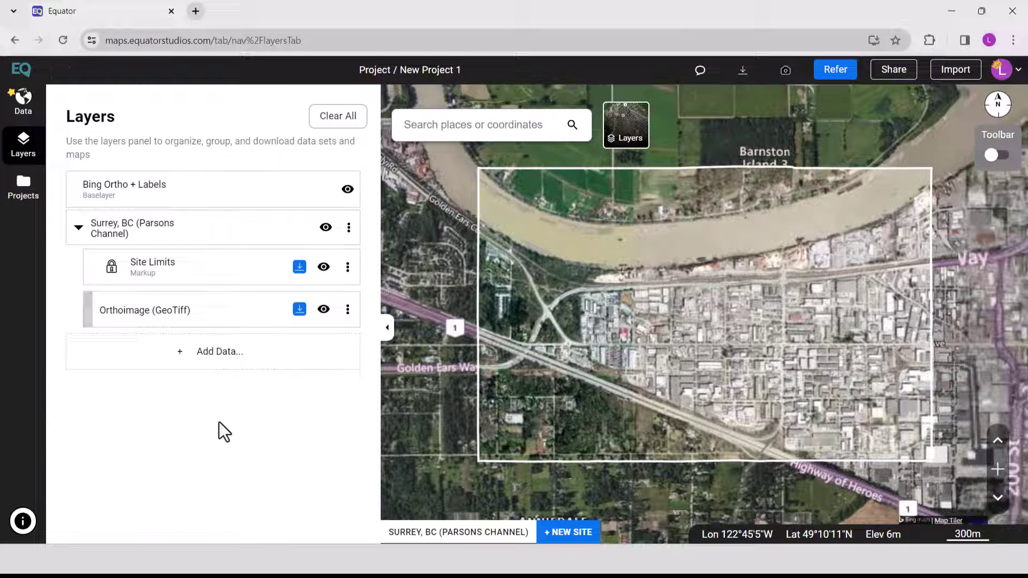
Step: Download the orthoimage layer in GeoTiff format
{"action": "left_click", "coordinate": [299, 310]}
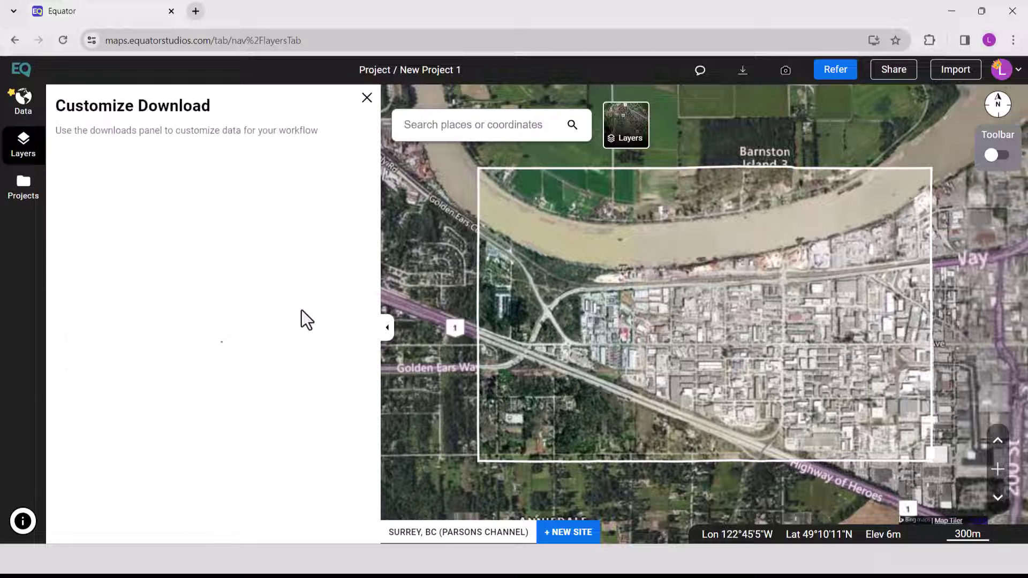
{"action": "left_click", "coordinate": [84, 275]}
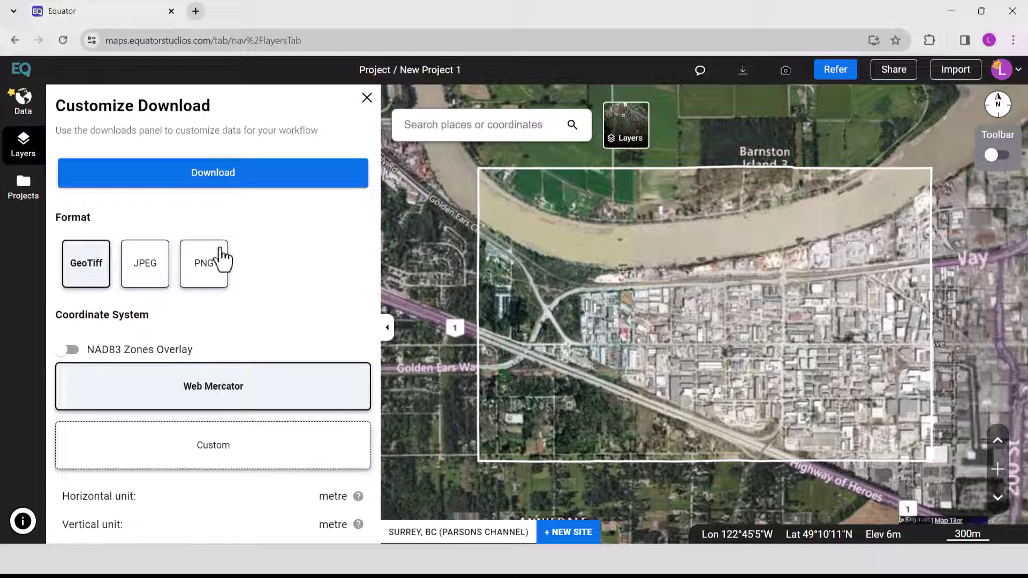
{"action": "left_click", "coordinate": [221, 177]}
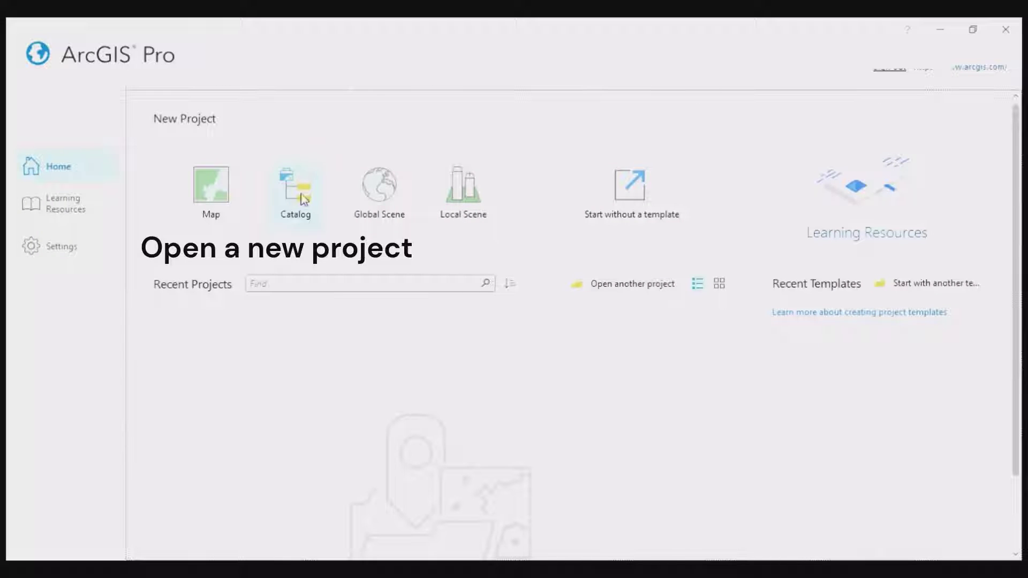
Step: Start a new Map project named Deep_learning_img
{"action": "left_click", "coordinate": [220, 209]}
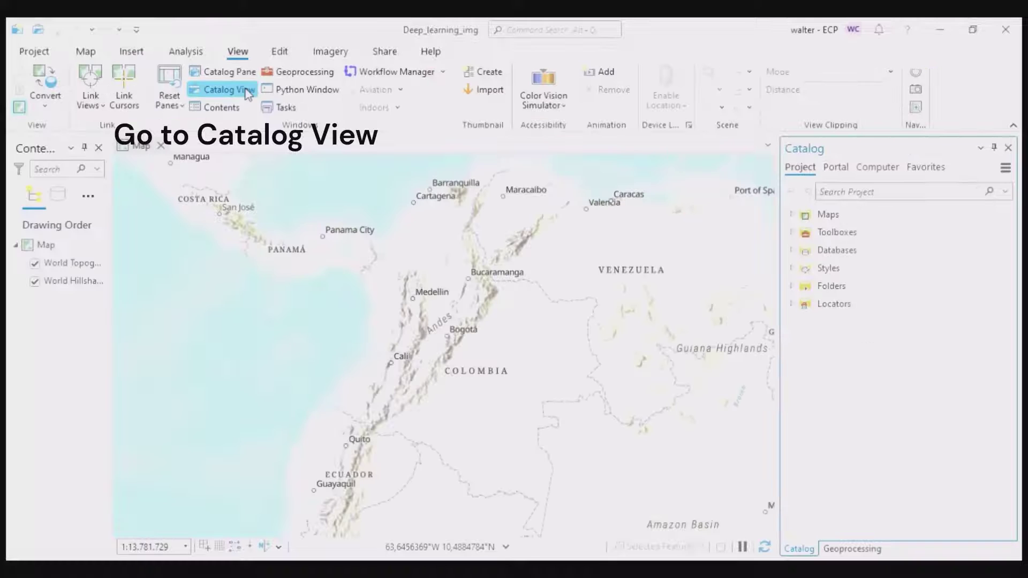
Step: In Catalog View, create a new folder named img inside the Deep_learning_img project folder
{"action": "left_click", "coordinate": [222, 89]}
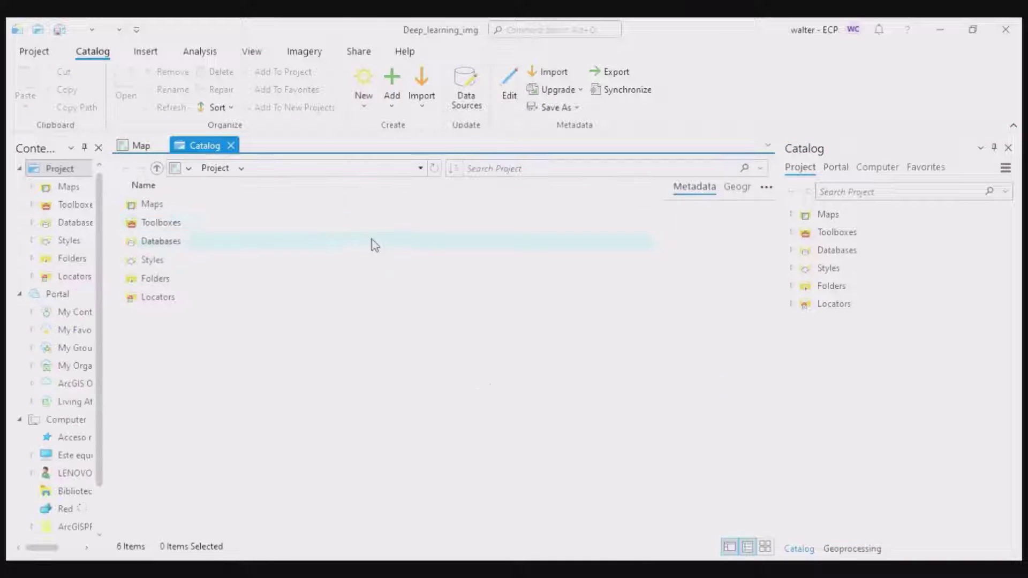
{"action": "double_click", "coordinate": [360, 278]}
{"action": "double_click", "coordinate": [266, 203]}
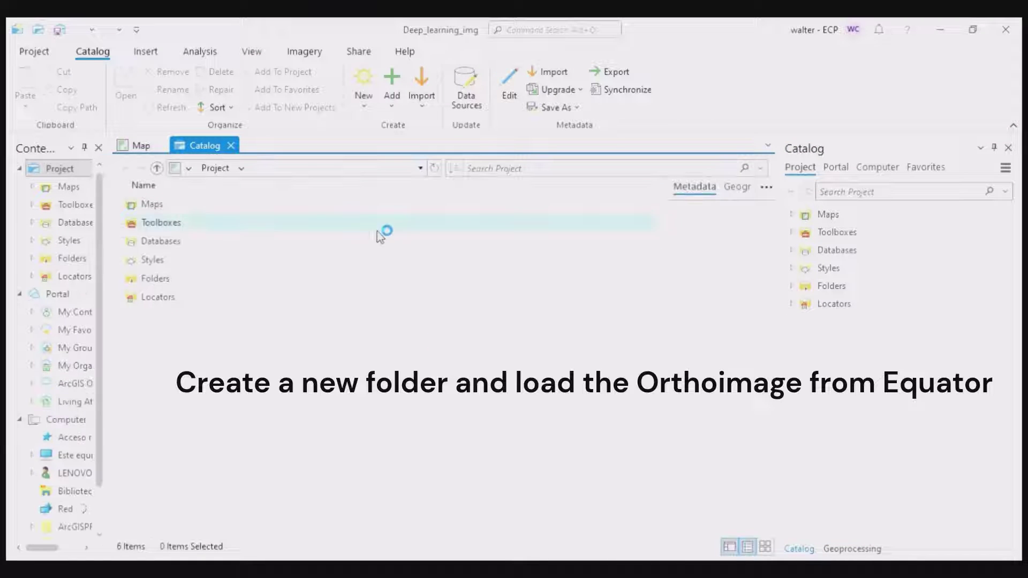
{"action": "double_click", "coordinate": [360, 278]}
{"action": "double_click", "coordinate": [266, 203]}
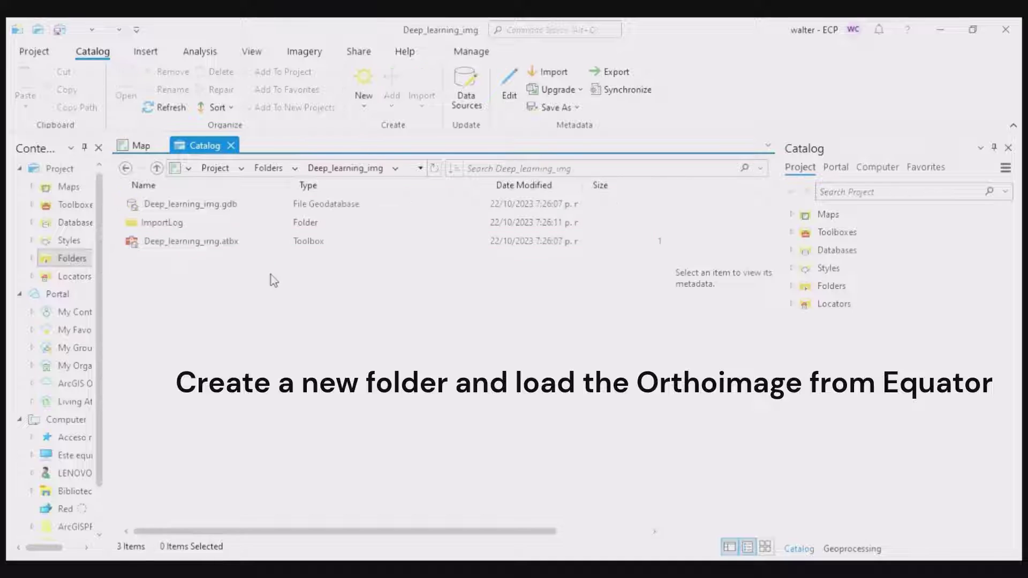
{"action": "key", "text": "ctrl+shift+n"}
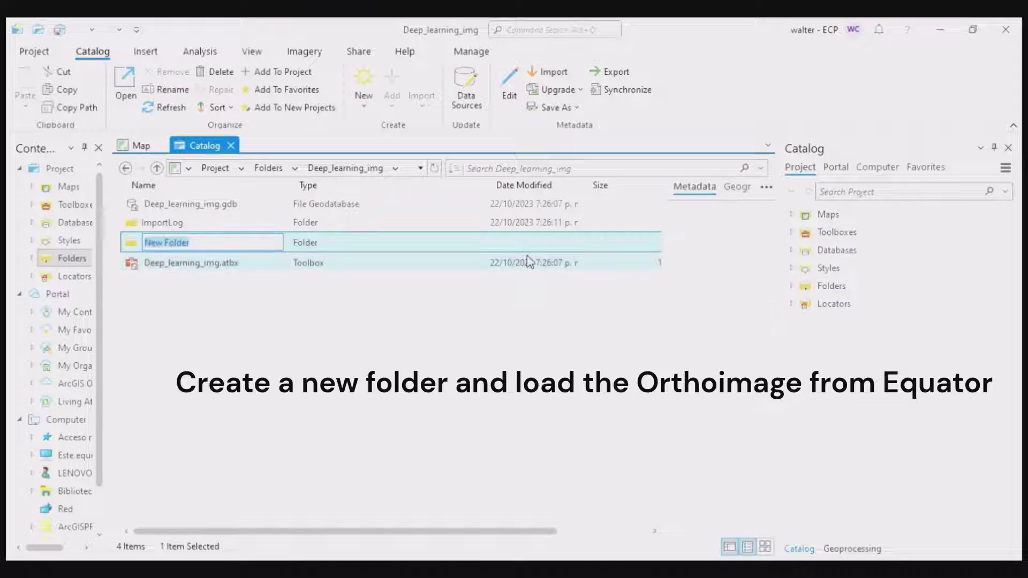
{"action": "type", "text": "ing_img"}
{"action": "key", "text": "Return"}
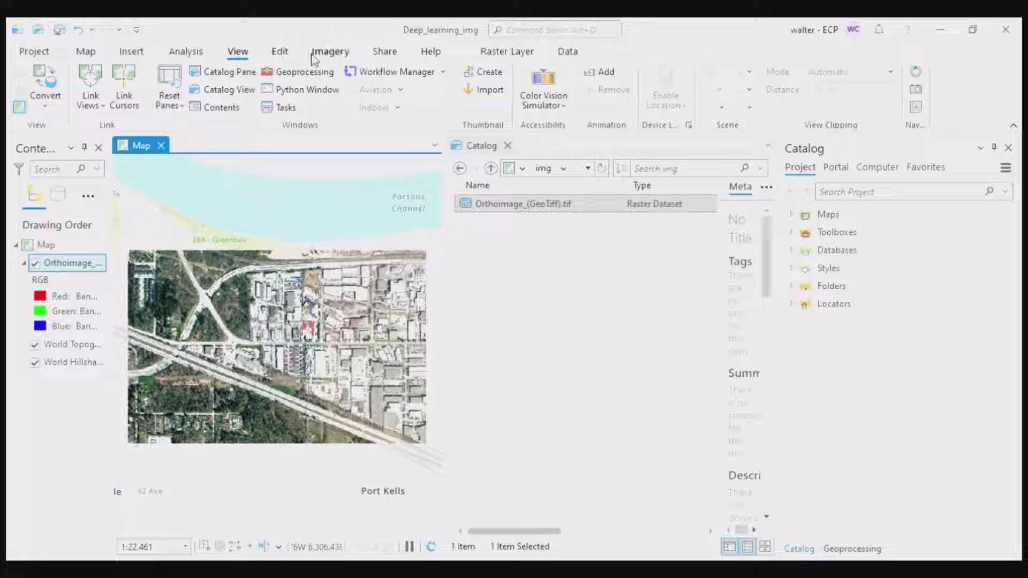
Step: Bring up the Imagery tools to reach Label Objects for Deep Learning
{"action": "left_click", "coordinate": [575, 150]}
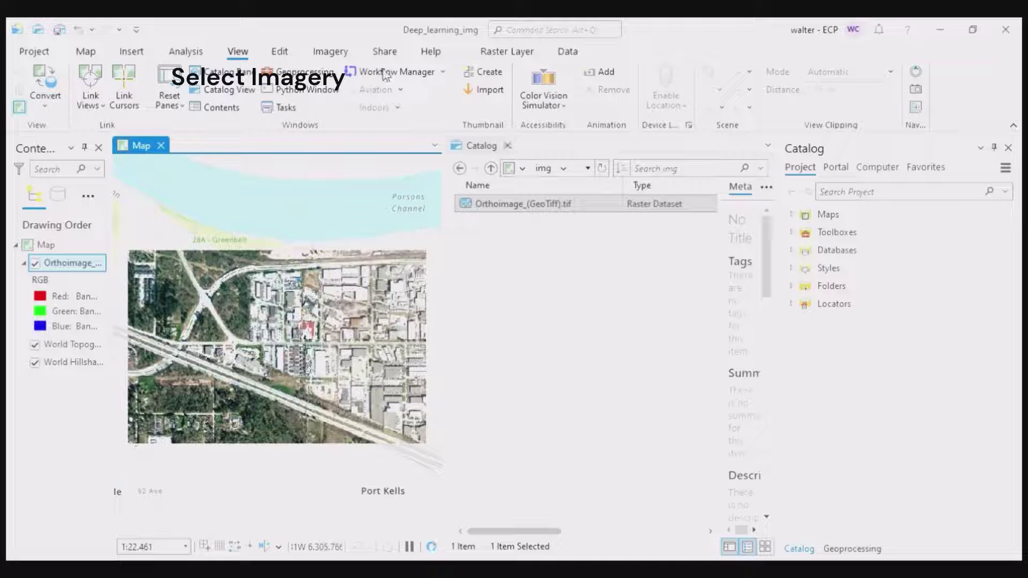
{"action": "left_click", "coordinate": [345, 51]}
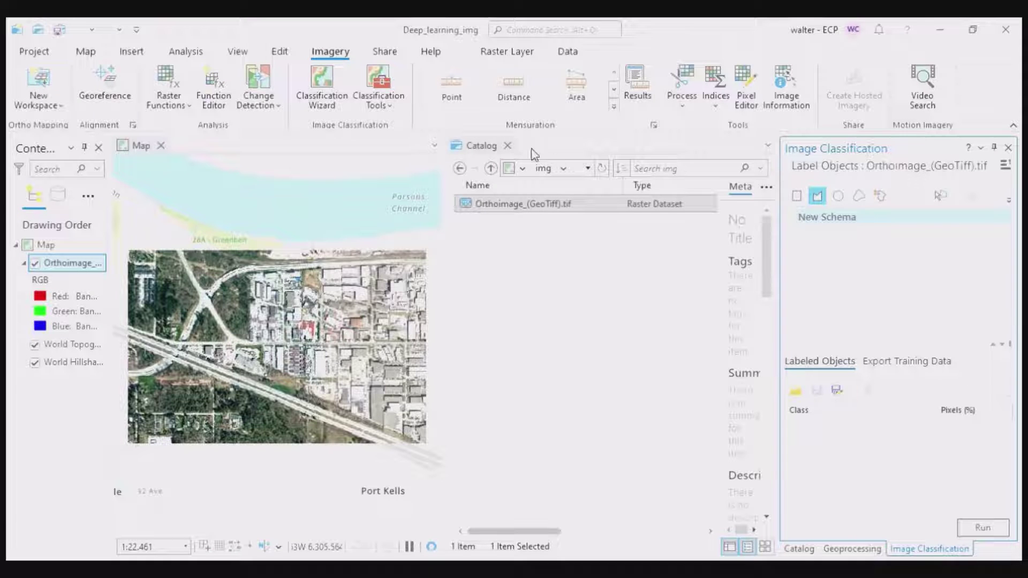
Step: Outline the first three pine tree crowns freehand as Pine_tree samples
{"action": "left_click", "coordinate": [506, 145]}
{"action": "left_click", "coordinate": [858, 196]}
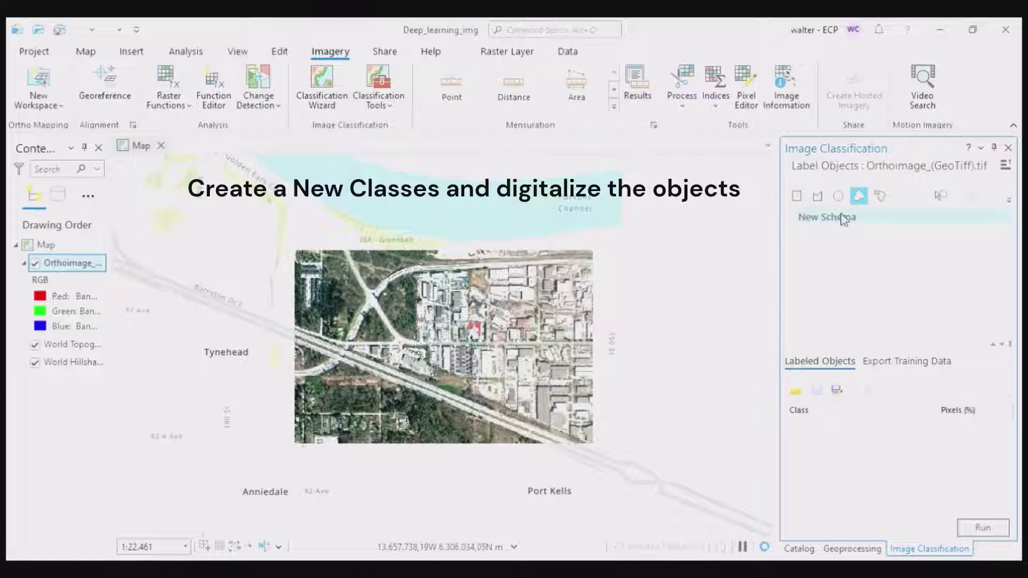
{"action": "scroll", "coordinate": [405, 281], "scroll_direction": "up", "scroll_amount": 8}
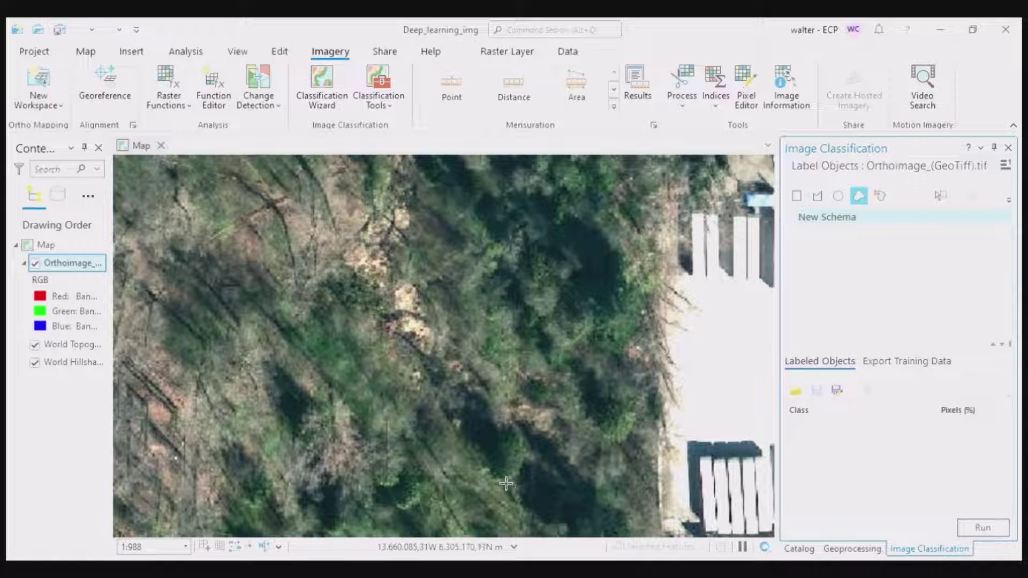
{"action": "mouse_move", "coordinate": [506, 484]}
{"action": "left_mouse_down"}
{"action": "mouse_move", "coordinate": [509, 443]}
{"action": "mouse_move", "coordinate": [529, 444]}
{"action": "mouse_move", "coordinate": [531, 486]}
{"action": "mouse_move", "coordinate": [514, 493]}
{"action": "mouse_move", "coordinate": [506, 482]}
{"action": "left_mouse_up"}
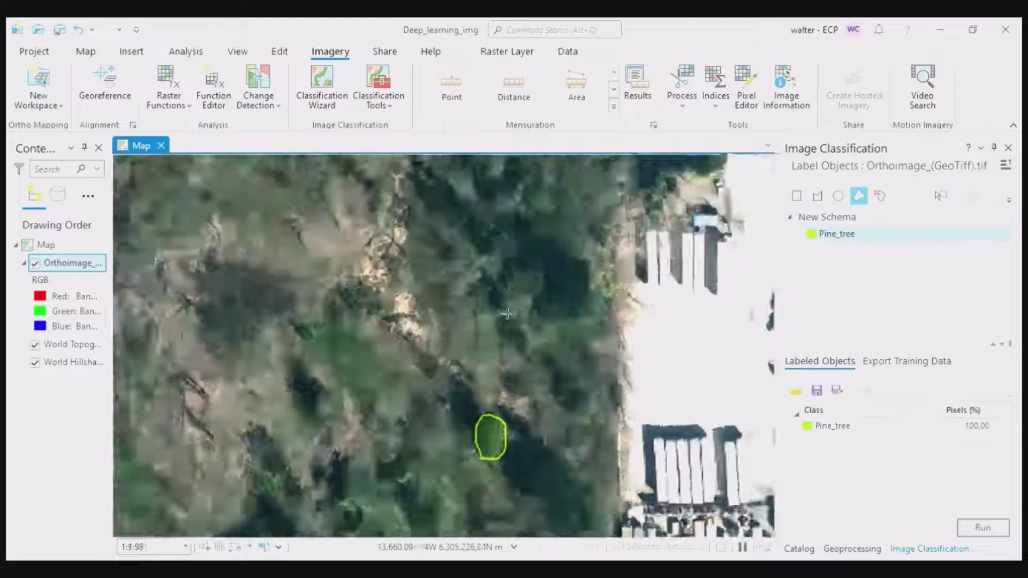
{"action": "scroll", "coordinate": [535, 295], "scroll_direction": "up", "scroll_amount": 2}
{"action": "scroll", "coordinate": [578, 283], "scroll_direction": "down", "scroll_amount": 7}
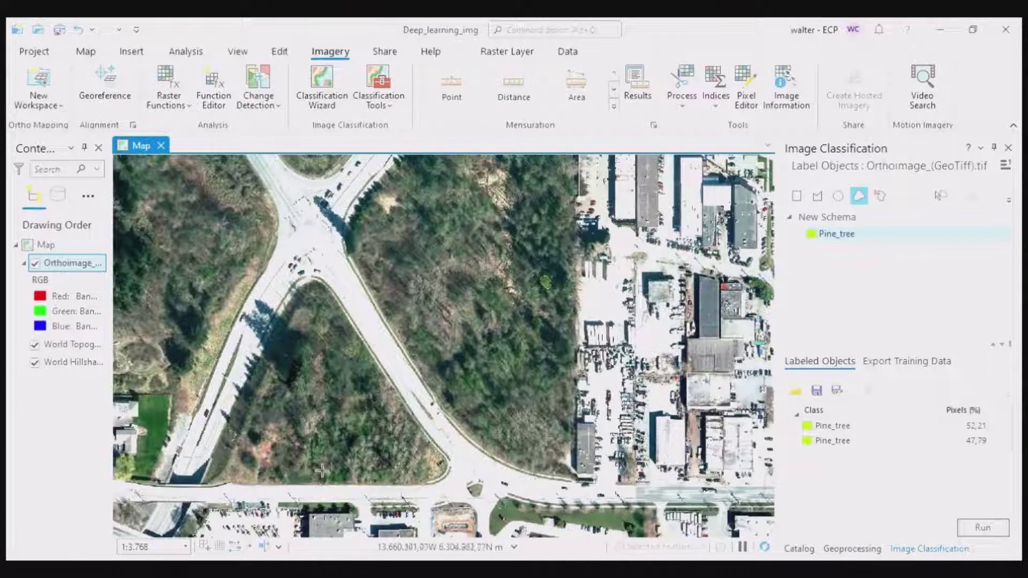
{"action": "scroll", "coordinate": [522, 412], "scroll_direction": "up", "scroll_amount": 7}
{"action": "mouse_move", "coordinate": [536, 388]}
{"action": "left_mouse_down"}
{"action": "mouse_move", "coordinate": [523, 412]}
{"action": "mouse_move", "coordinate": [535, 385]}
{"action": "left_mouse_up"}
{"action": "scroll", "coordinate": [535, 385], "scroll_direction": "down", "scroll_amount": 3}
{"action": "scroll", "coordinate": [450, 374], "scroll_direction": "up", "scroll_amount": 5}
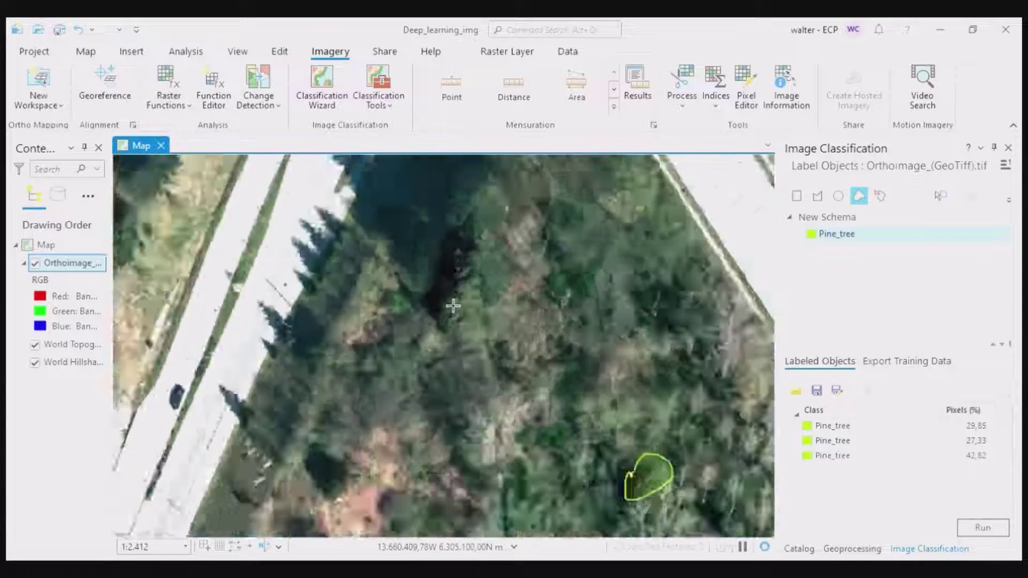
{"action": "left_click_drag", "start_coordinate": [435, 319], "coordinate": [436, 321]}
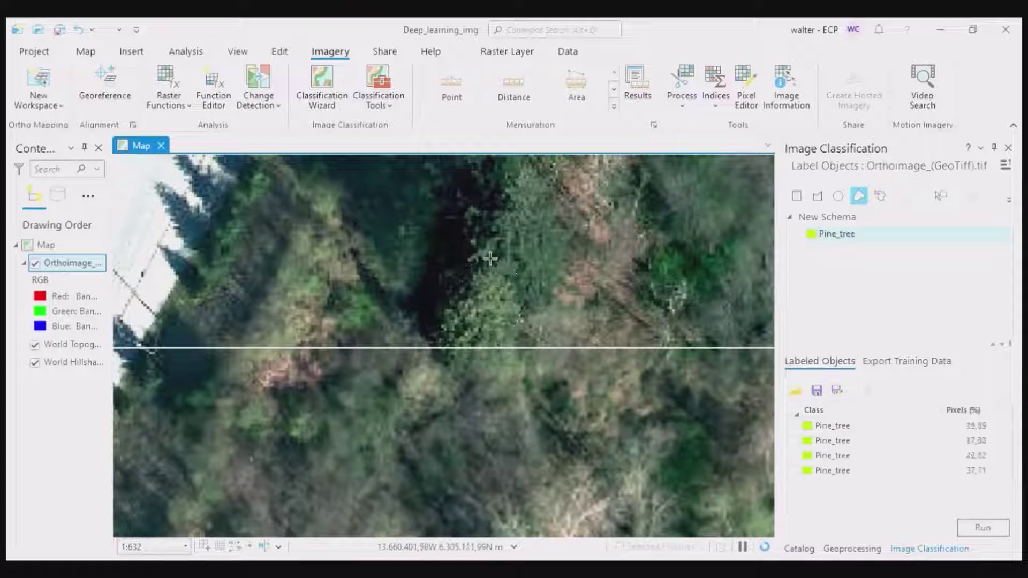
Step: Outline four more dark pine tree crowns as Pine_tree samples
{"action": "scroll", "coordinate": [469, 330], "scroll_direction": "down", "scroll_amount": 8}
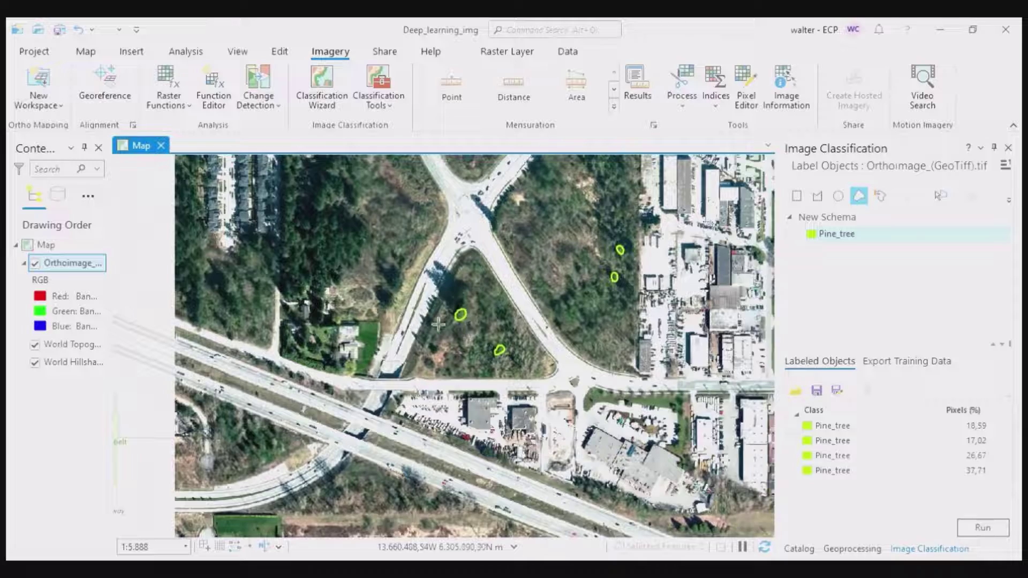
{"action": "scroll", "coordinate": [535, 414], "scroll_direction": "up", "scroll_amount": 6}
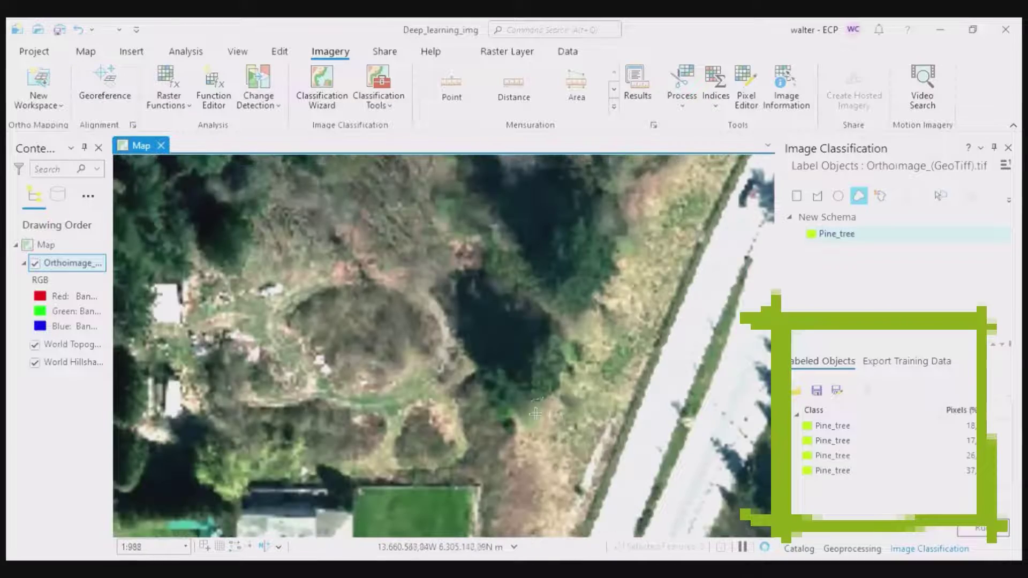
{"action": "mouse_move", "coordinate": [535, 414]}
{"action": "left_mouse_down"}
{"action": "mouse_move", "coordinate": [573, 347]}
{"action": "mouse_move", "coordinate": [538, 412]}
{"action": "left_mouse_up"}
{"action": "scroll", "coordinate": [538, 412], "scroll_direction": "down", "scroll_amount": 6}
{"action": "scroll", "coordinate": [485, 369], "scroll_direction": "up", "scroll_amount": 6}
{"action": "mouse_move", "coordinate": [477, 351]}
{"action": "left_mouse_down"}
{"action": "mouse_move", "coordinate": [490, 331]}
{"action": "mouse_move", "coordinate": [504, 353]}
{"action": "left_mouse_up"}
{"action": "scroll", "coordinate": [504, 354], "scroll_direction": "down", "scroll_amount": 6}
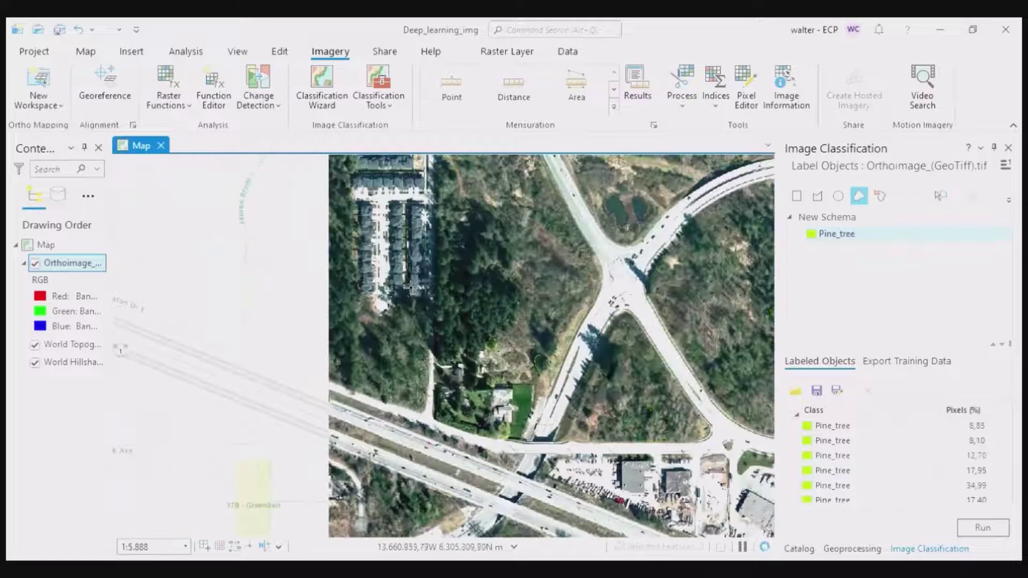
{"action": "scroll", "coordinate": [443, 300], "scroll_direction": "up", "scroll_amount": 6}
{"action": "scroll", "coordinate": [393, 286], "scroll_direction": "down", "scroll_amount": 6}
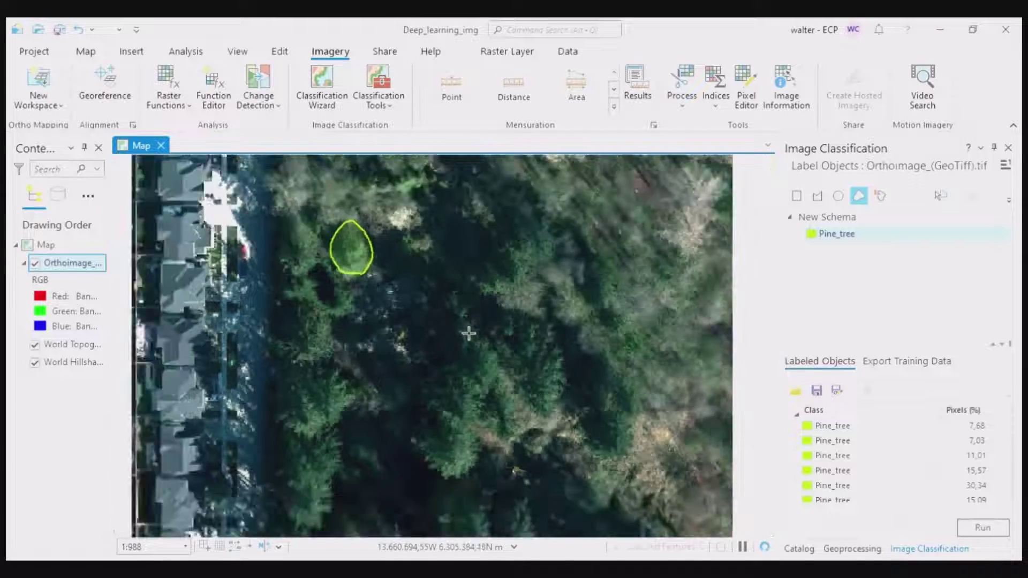
{"action": "scroll", "coordinate": [410, 322], "scroll_direction": "up", "scroll_amount": 8}
{"action": "mouse_move", "coordinate": [515, 349]}
{"action": "left_mouse_down"}
{"action": "mouse_move", "coordinate": [575, 296]}
{"action": "mouse_move", "coordinate": [533, 344]}
{"action": "left_mouse_up"}
{"action": "scroll", "coordinate": [532, 344], "scroll_direction": "down", "scroll_amount": 6}
{"action": "scroll", "coordinate": [562, 271], "scroll_direction": "up", "scroll_amount": 5}
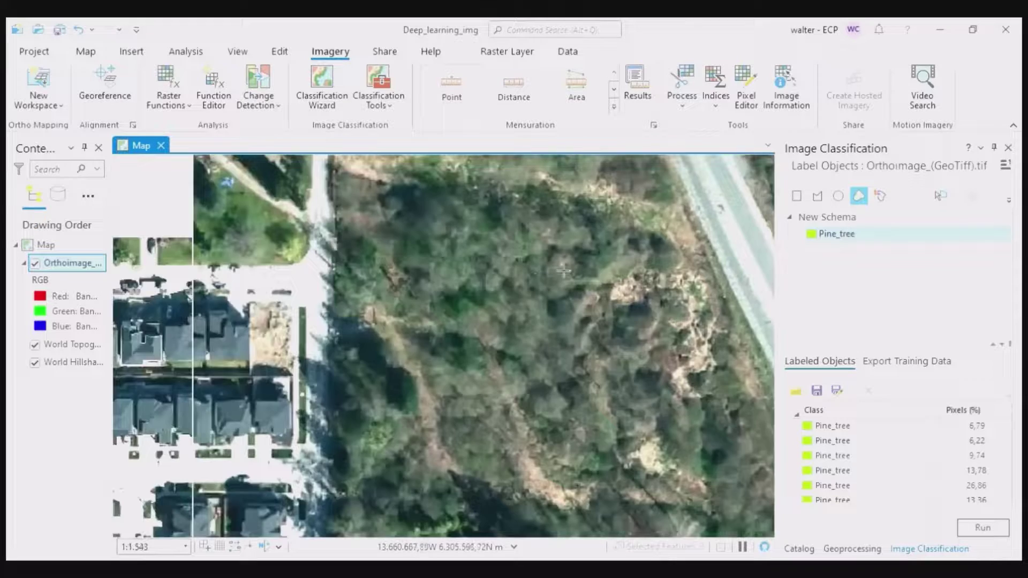
{"action": "left_click_drag", "start_coordinate": [501, 291], "coordinate": [498, 291]}
{"action": "scroll", "coordinate": [545, 266], "scroll_direction": "down", "scroll_amount": 8}
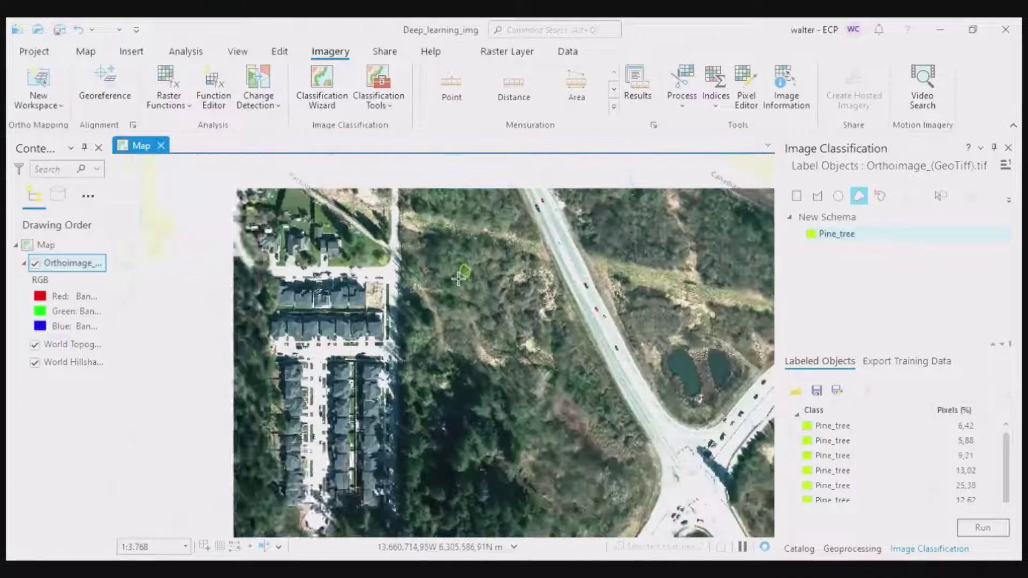
Step: Export the Pine_tree samples as 256-pixel TIFF tiles into an \Objects output folder
{"action": "left_click", "coordinate": [910, 551]}
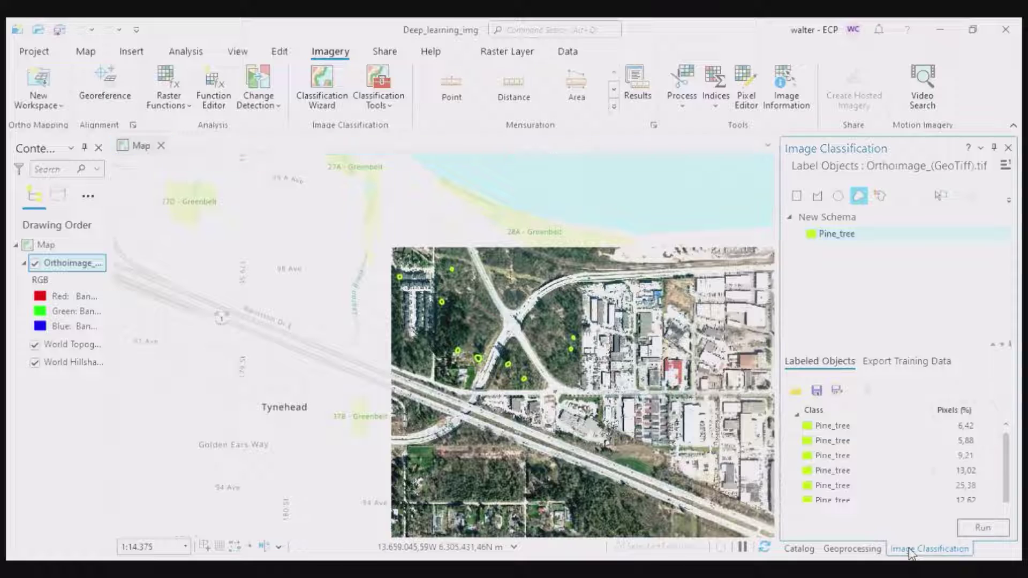
{"action": "left_click", "coordinate": [921, 363]}
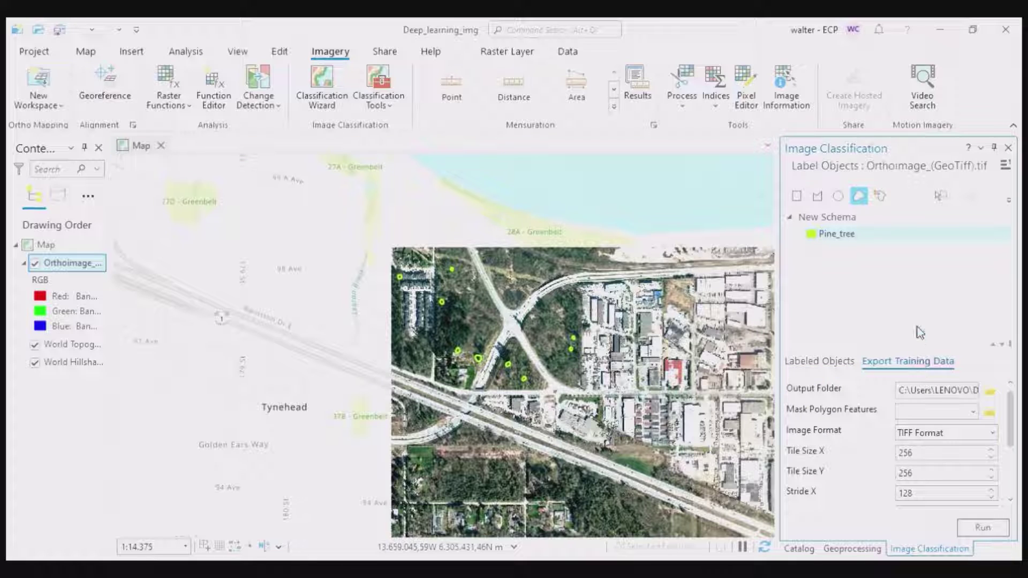
{"action": "scroll", "coordinate": [928, 392], "scroll_direction": "down", "scroll_amount": 3}
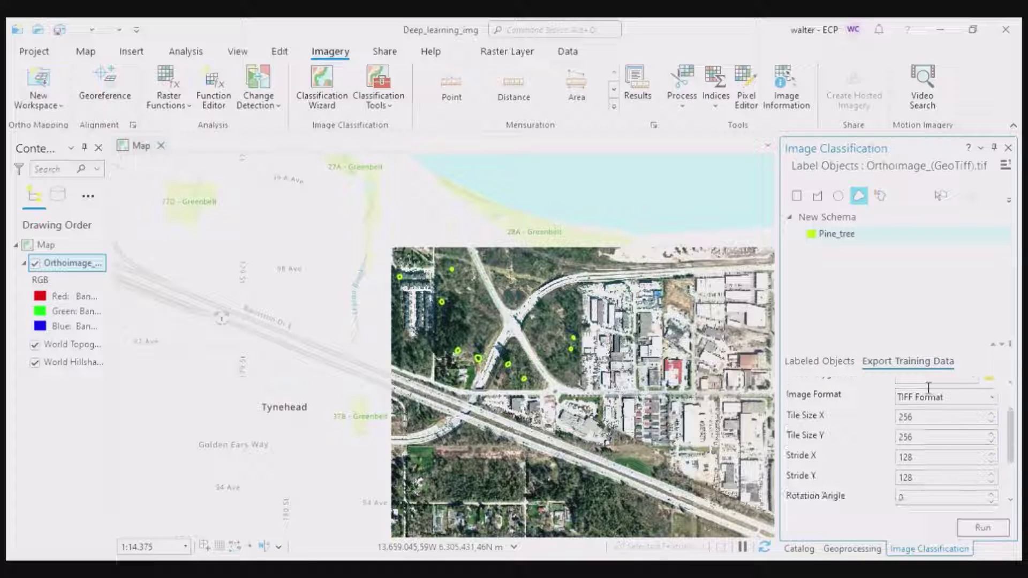
{"action": "scroll", "coordinate": [928, 393], "scroll_direction": "down", "scroll_amount": 1}
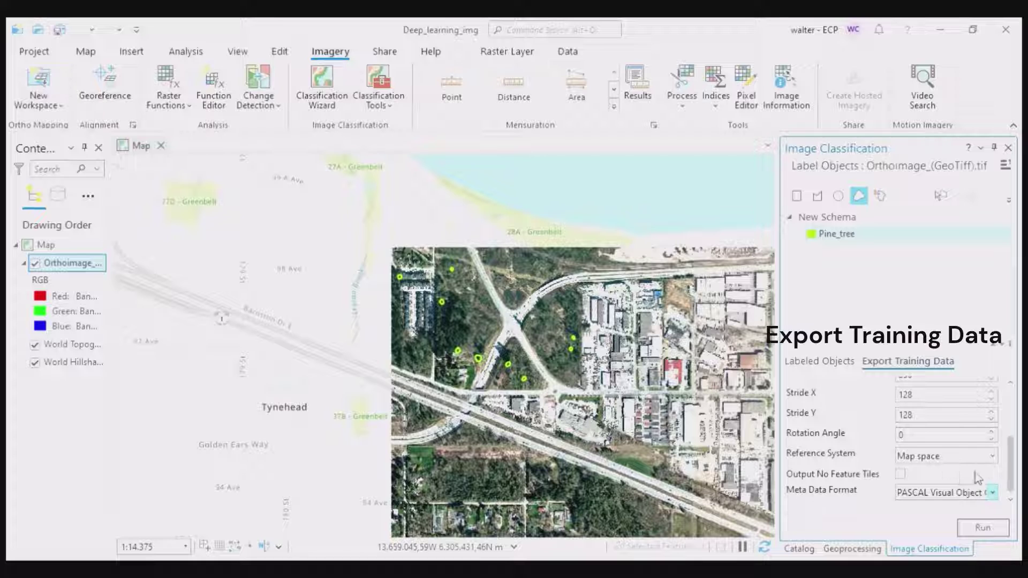
{"action": "scroll", "coordinate": [943, 431], "scroll_direction": "up", "scroll_amount": 4}
{"action": "left_click", "coordinate": [958, 390]}
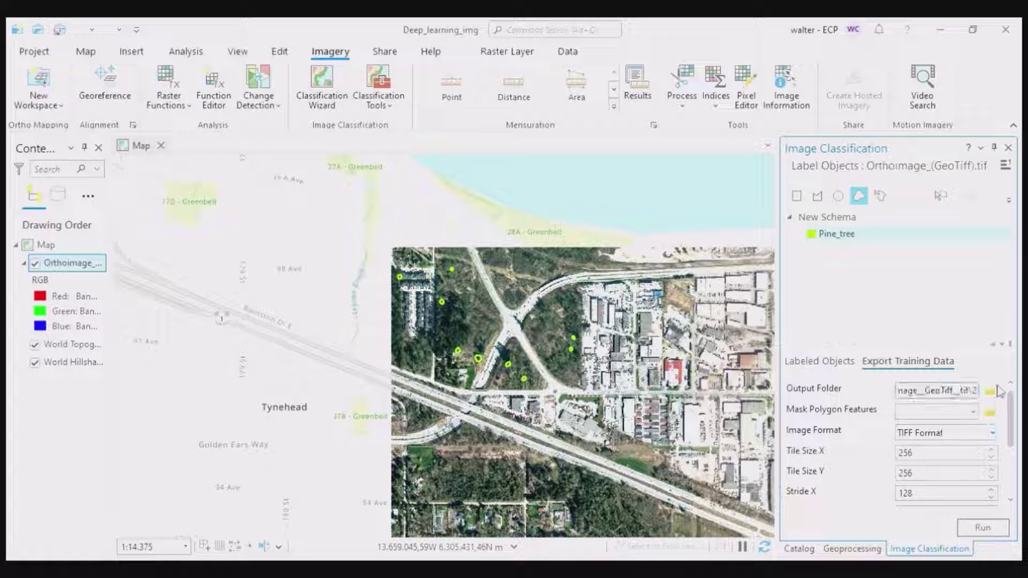
{"action": "type", "text": "\\Objects"}
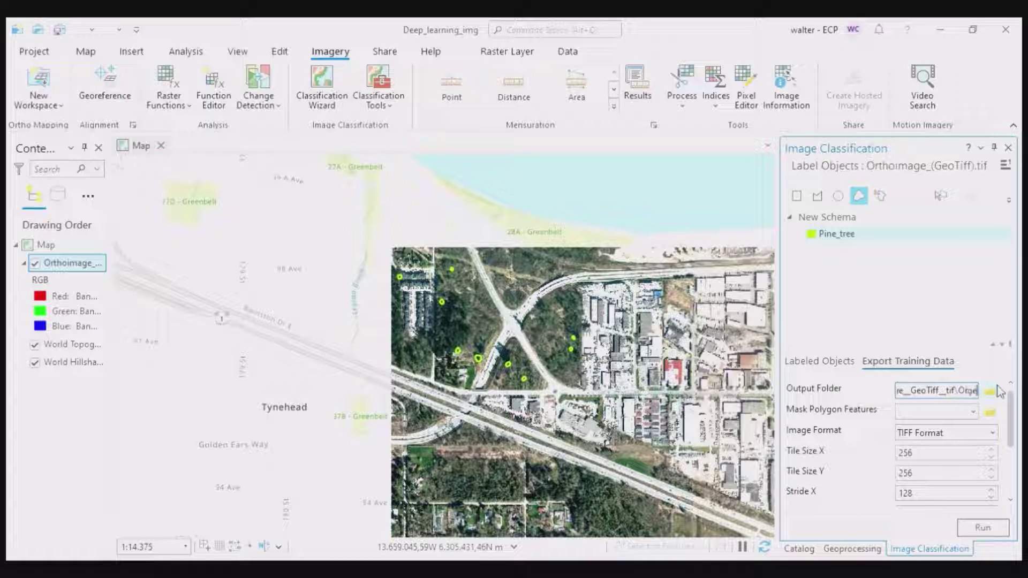
{"action": "left_click", "coordinate": [983, 529]}
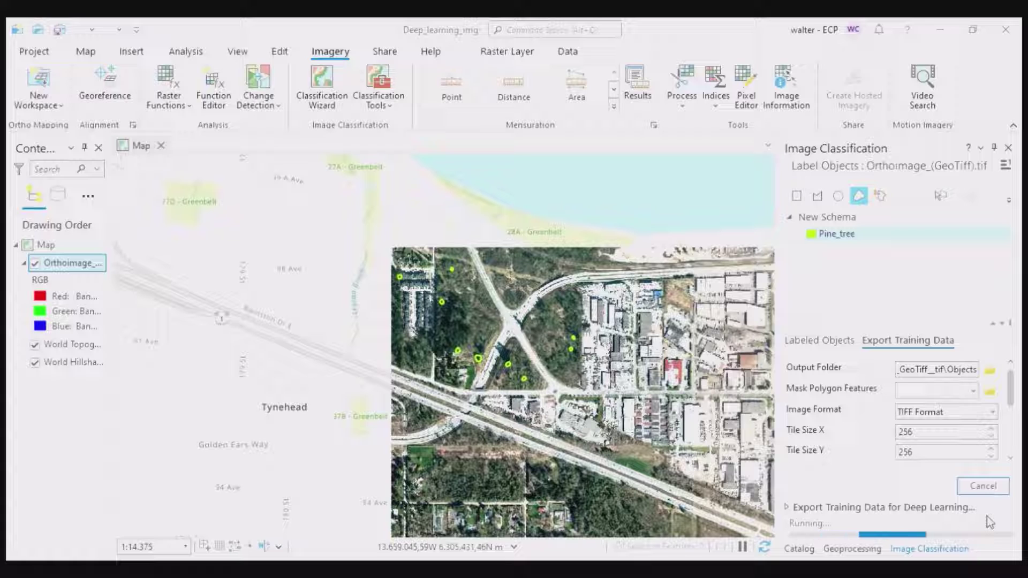
{"action": "left_click", "coordinate": [239, 54]}
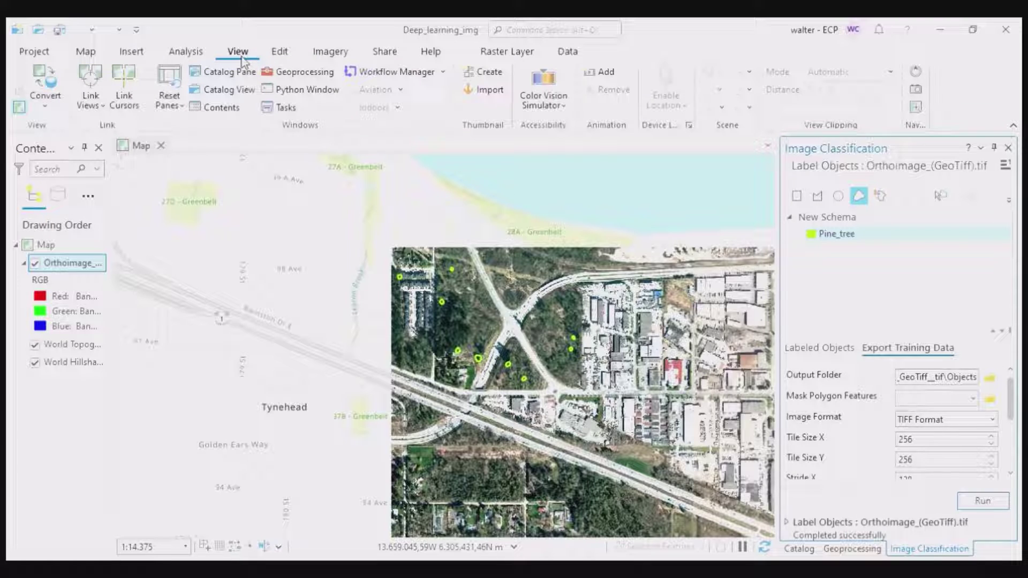
Step: Add an RCNN_models folder beside Objects under Deep_learning_img > LabeledObjects, then open Geoprocessing
{"action": "left_click", "coordinate": [239, 89]}
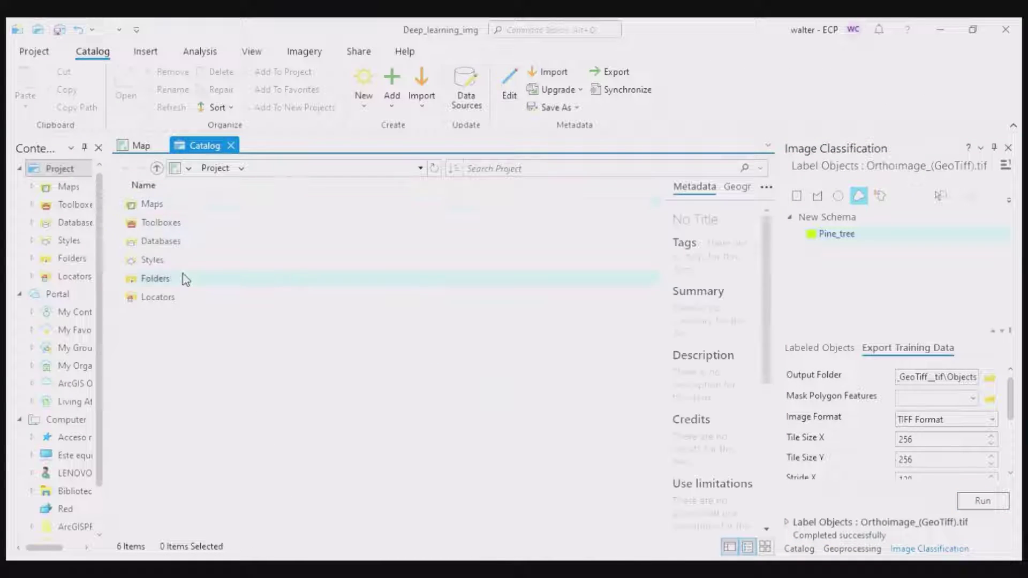
{"action": "double_click", "coordinate": [184, 277]}
{"action": "double_click", "coordinate": [205, 205]}
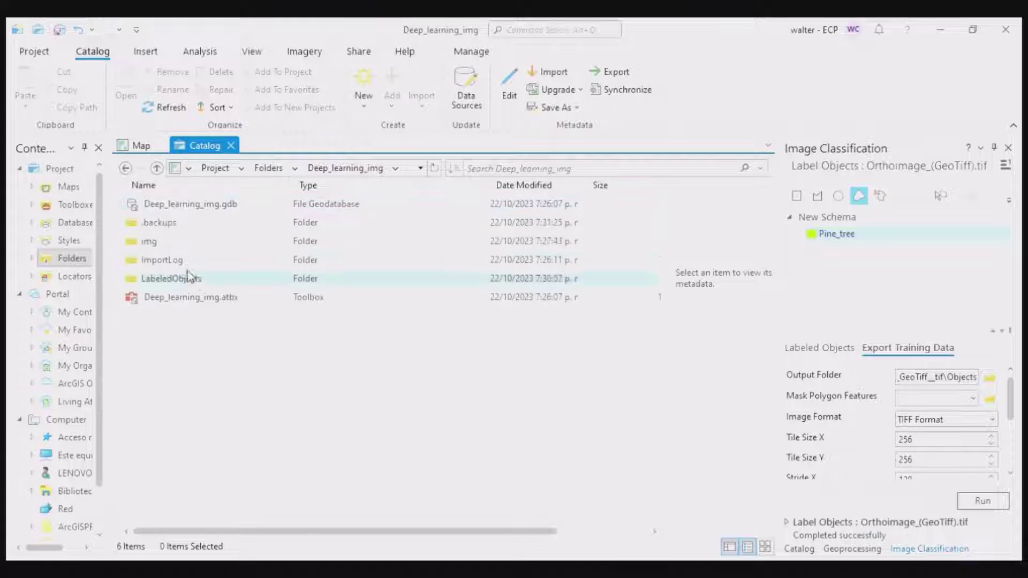
{"action": "double_click", "coordinate": [194, 278]}
{"action": "double_click", "coordinate": [226, 206]}
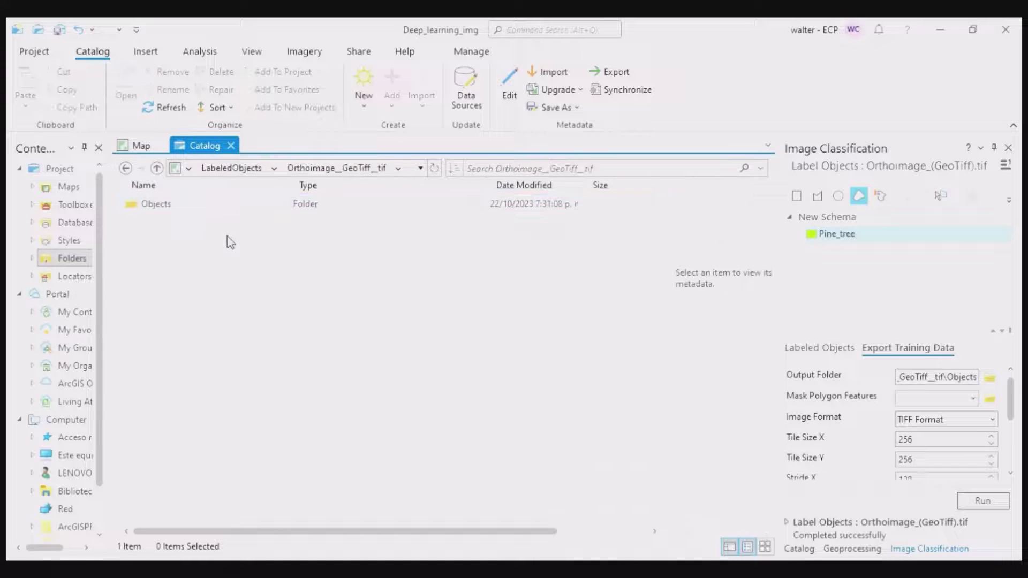
{"action": "key", "text": "ctrl+shift+n"}
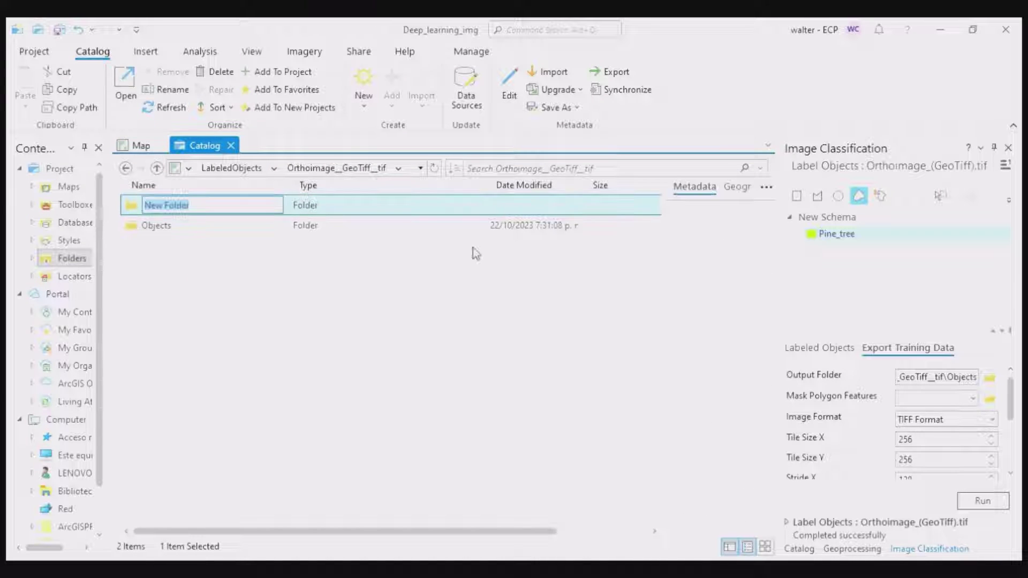
{"action": "type", "text": "RCNN_models"}
{"action": "key", "text": "Return"}
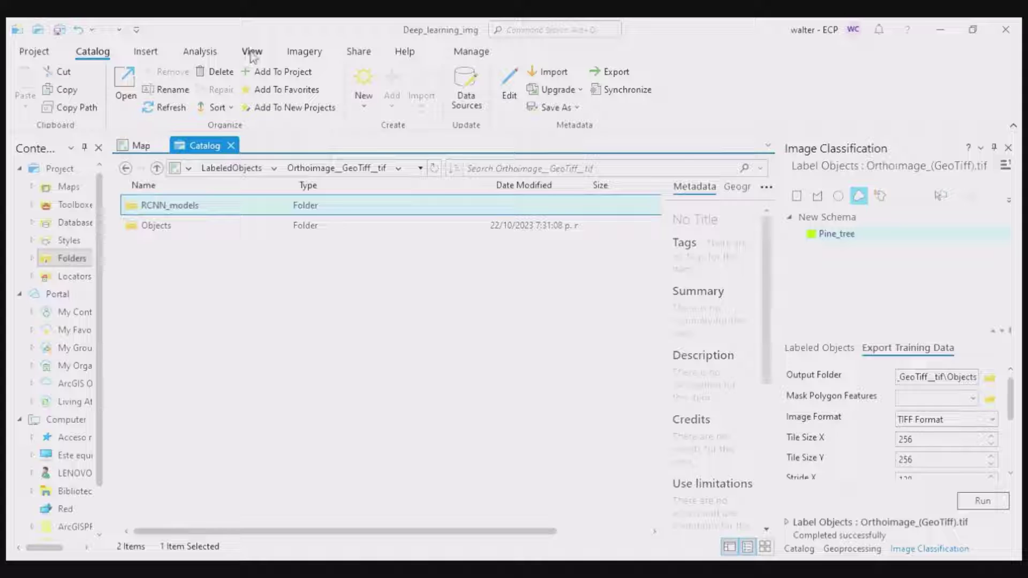
{"action": "left_click", "coordinate": [269, 54]}
{"action": "left_click", "coordinate": [188, 80]}
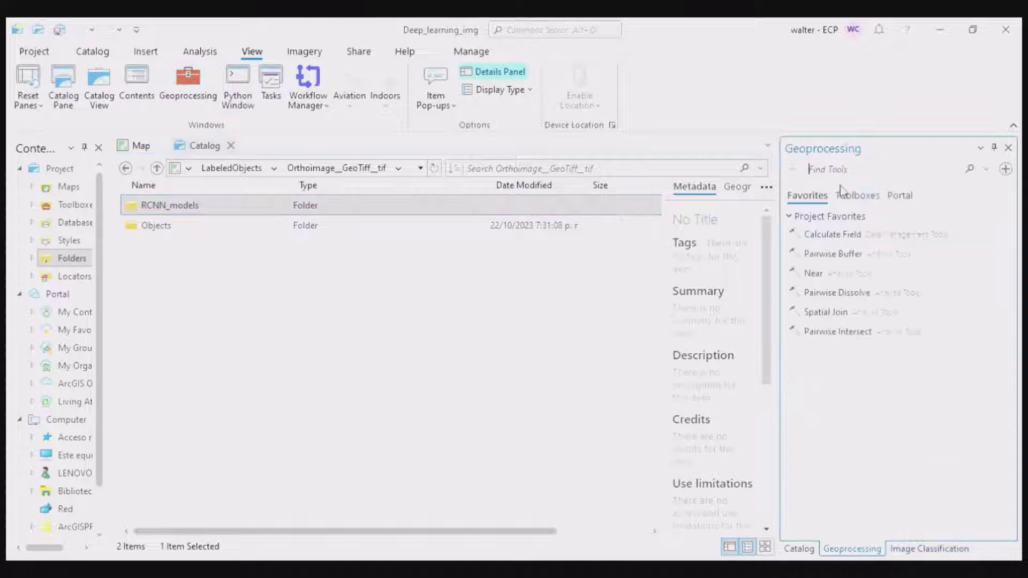
Step: Open Train Deep Learning Model from Image Analyst Tools > Deep Learning
{"action": "left_click", "coordinate": [854, 196]}
{"action": "scroll", "coordinate": [879, 354], "scroll_direction": "down", "scroll_amount": 4}
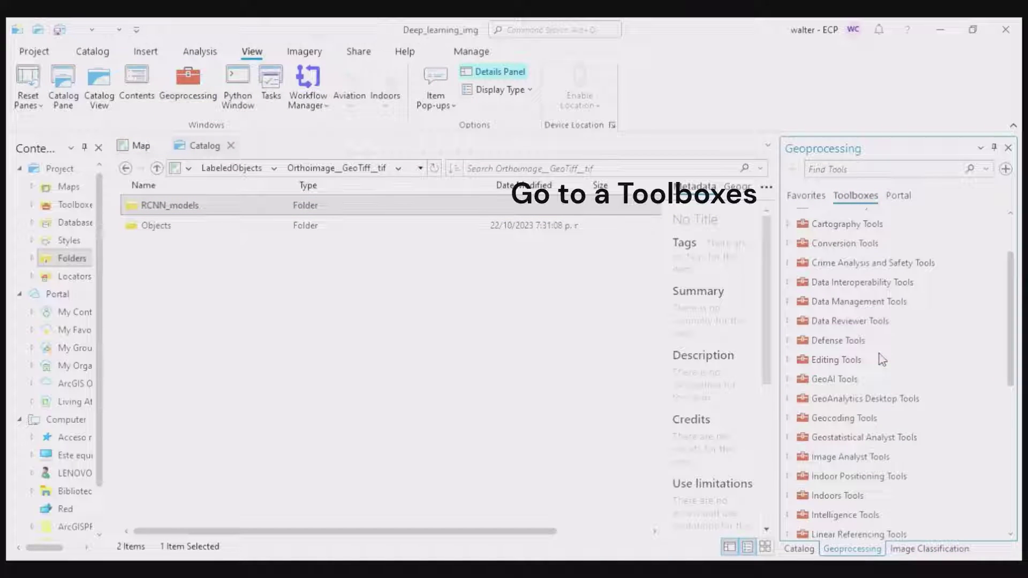
{"action": "scroll", "coordinate": [879, 355], "scroll_direction": "down", "scroll_amount": 3}
{"action": "left_click", "coordinate": [790, 385]}
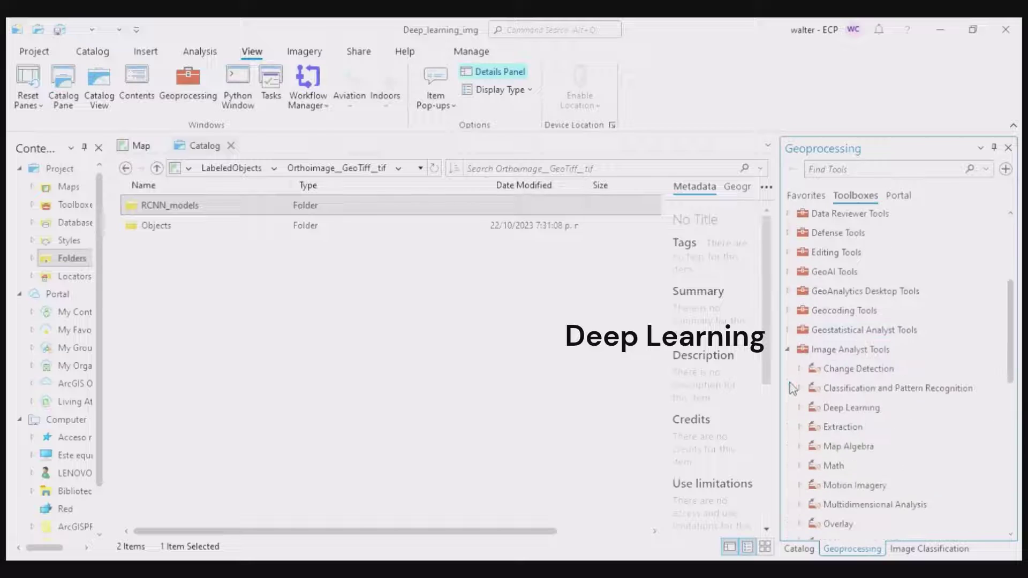
{"action": "left_click", "coordinate": [808, 407]}
{"action": "scroll", "coordinate": [805, 418], "scroll_direction": "down", "scroll_amount": 3}
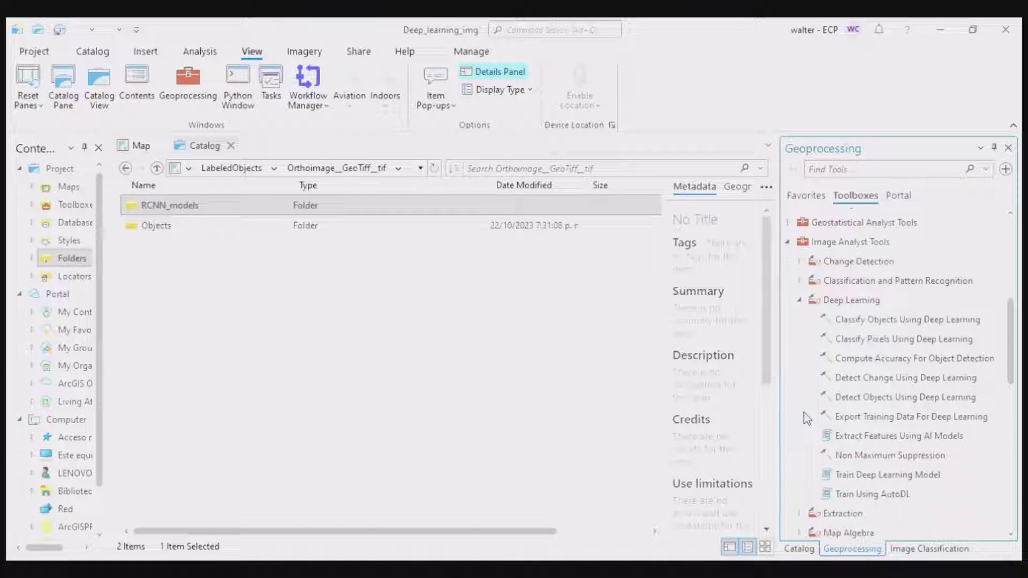
{"action": "double_click", "coordinate": [876, 475]}
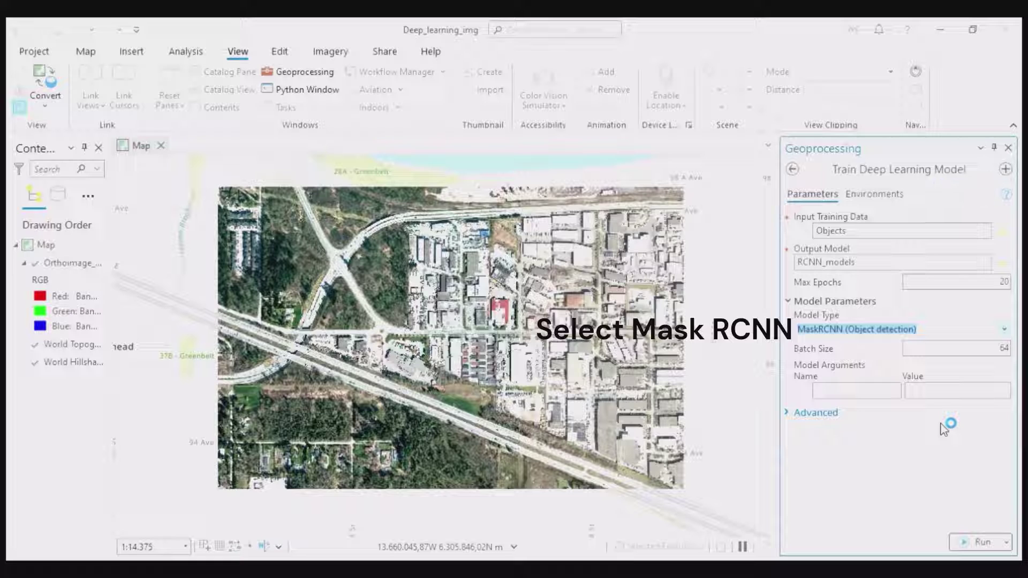
Step: Review the advanced settings for training a MaskRCNN model from Objects into RCNN_models
{"action": "left_click", "coordinate": [835, 415]}
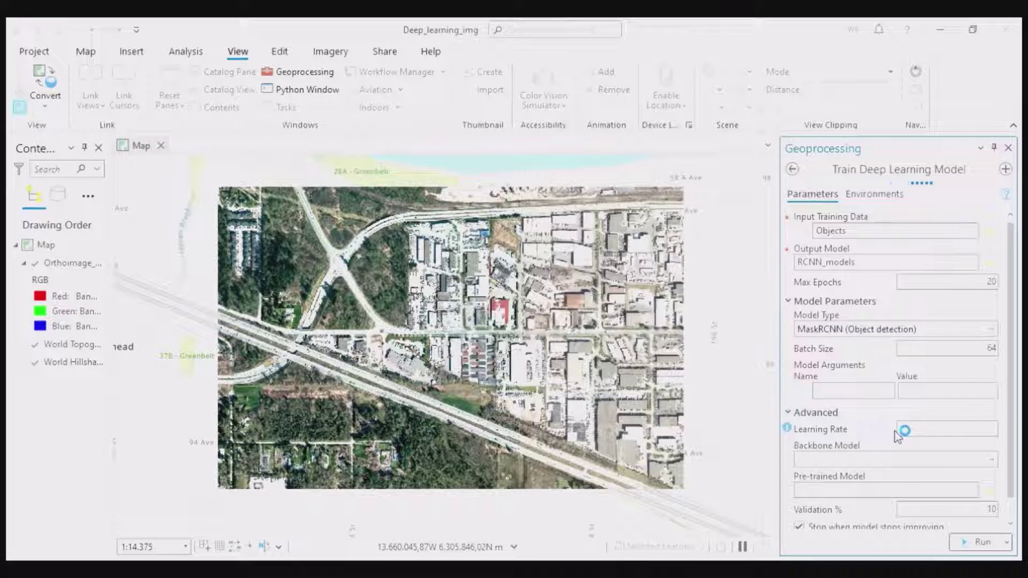
{"action": "scroll", "coordinate": [897, 432], "scroll_direction": "down", "scroll_amount": 1}
{"action": "scroll", "coordinate": [897, 432], "scroll_direction": "up", "scroll_amount": 1}
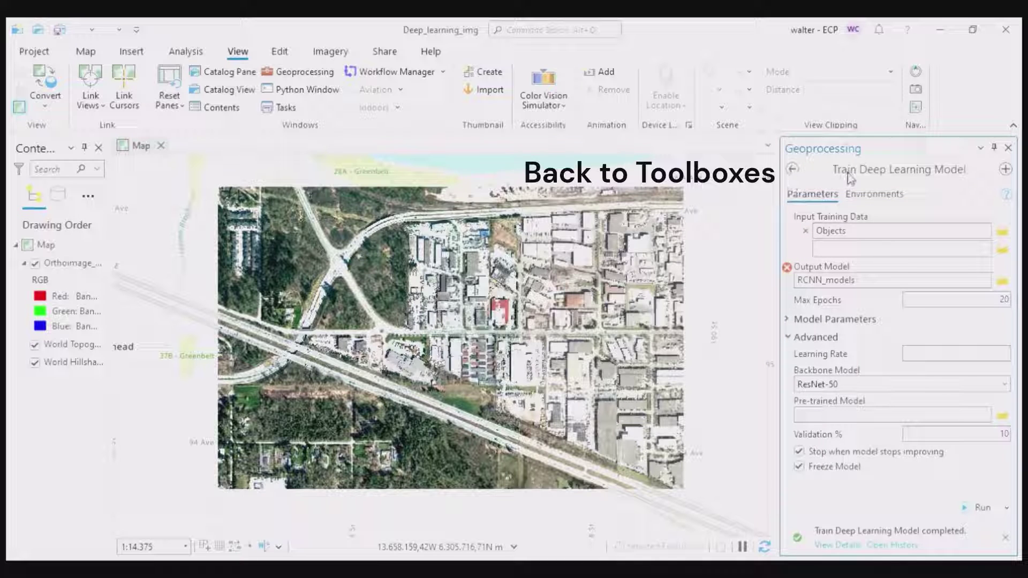
Step: Run Detect Objects Using Deep Learning on Orthoimage_(GeoTiff).tif with the trained model definition, threshold 0.9, tile_size 224
{"action": "left_click", "coordinate": [793, 171]}
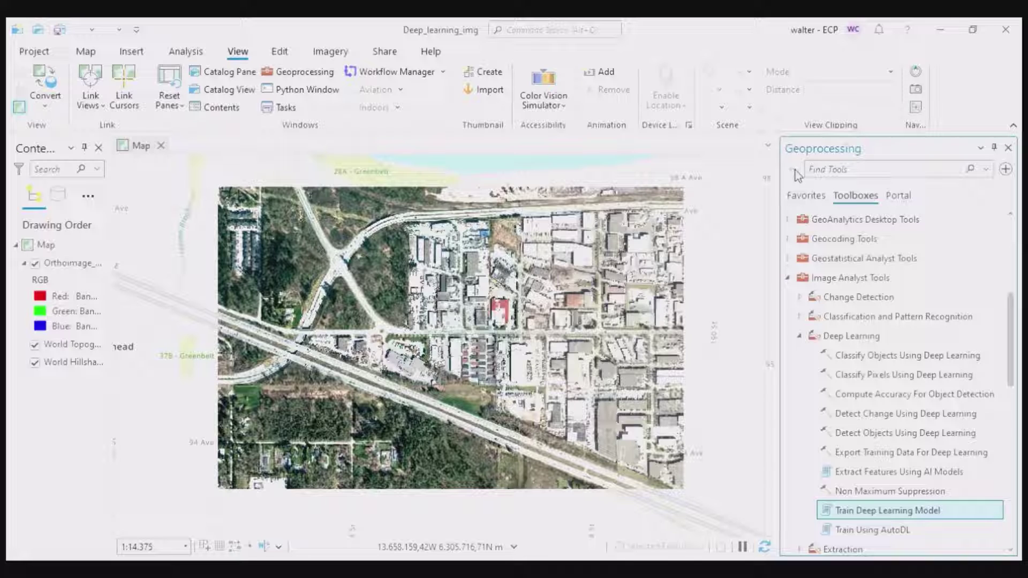
{"action": "left_click", "coordinate": [860, 433]}
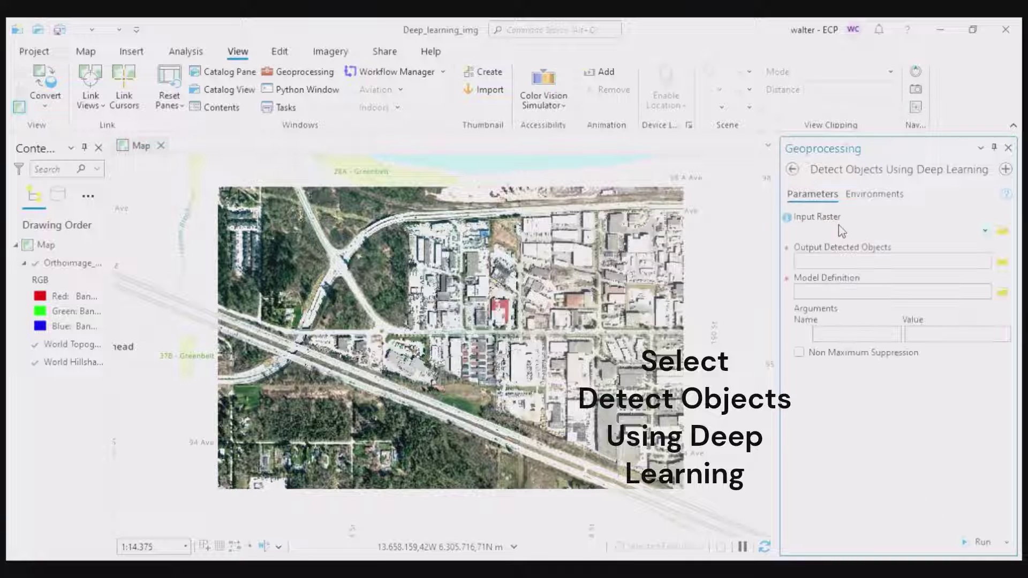
{"action": "left_click", "coordinate": [984, 231]}
{"action": "left_click", "coordinate": [961, 245]}
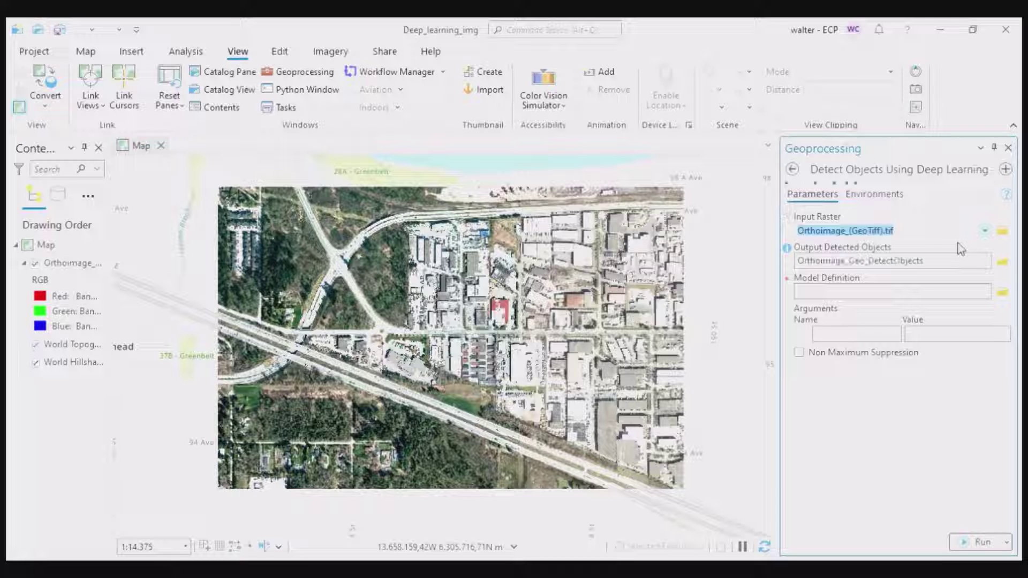
{"action": "left_click", "coordinate": [1001, 292]}
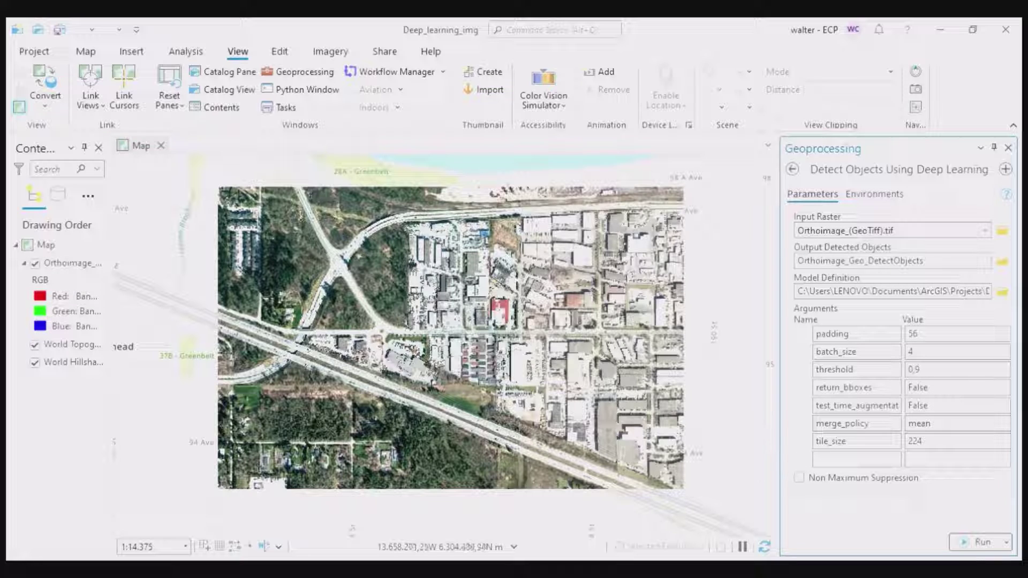
{"action": "left_click", "coordinate": [979, 541]}
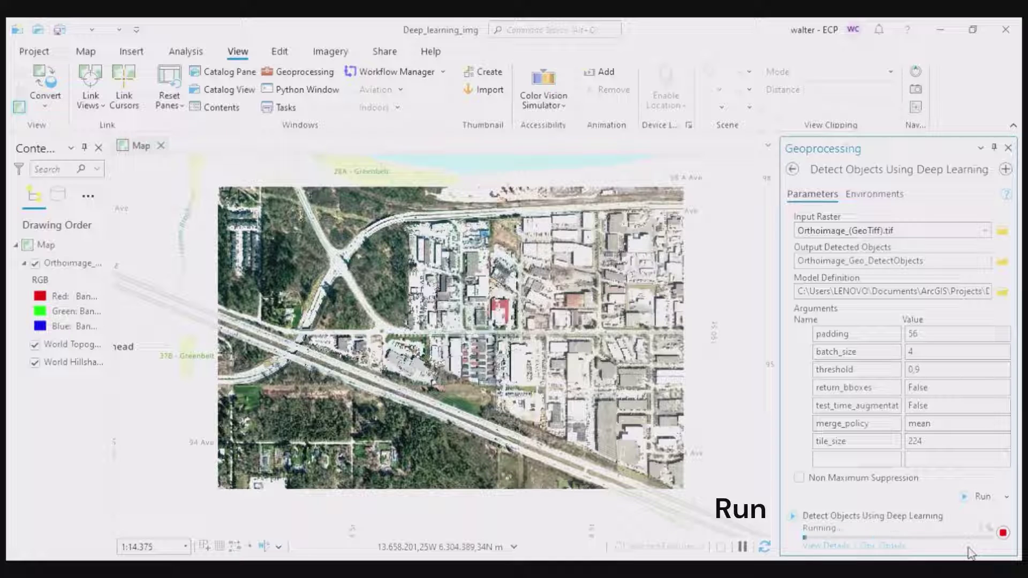